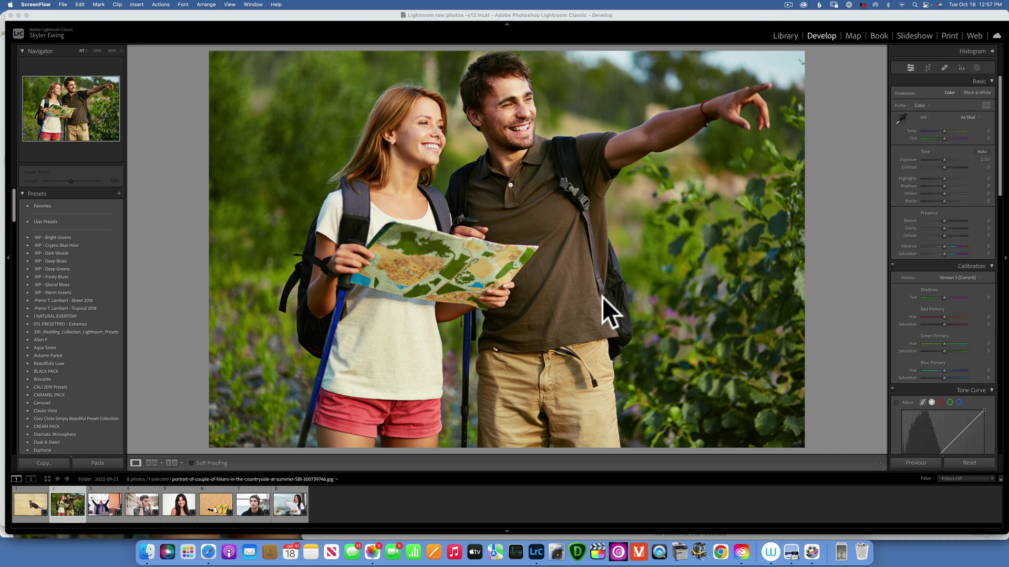
Open the smiling-woman portrait from the filmstrip and show its masking options
click(188, 503)
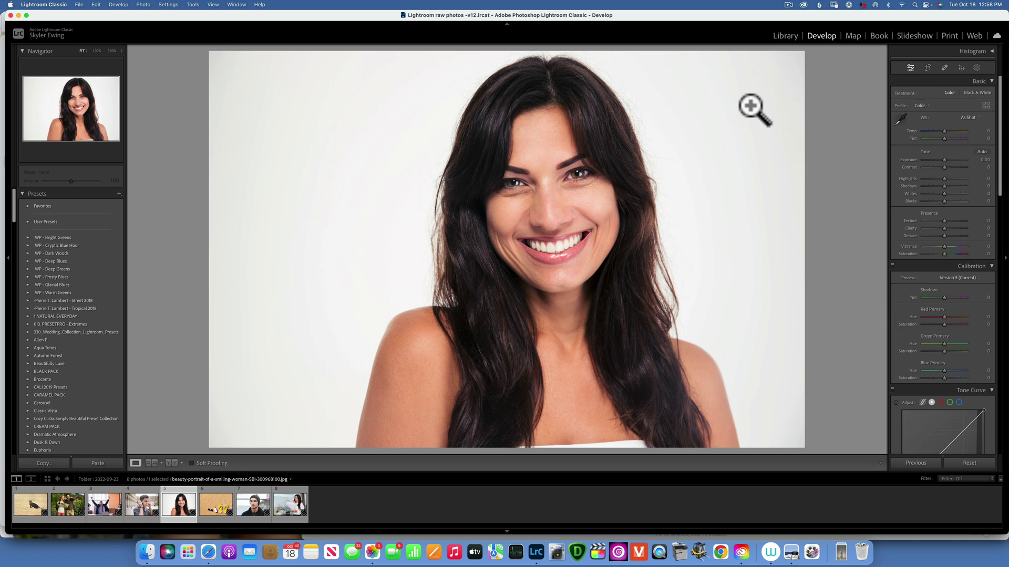
click(977, 68)
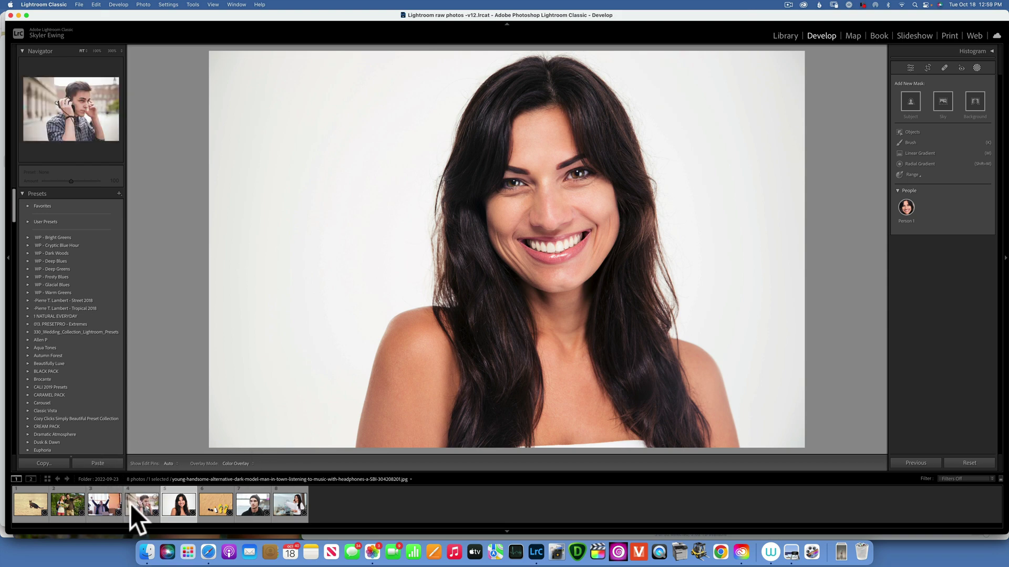
click(68, 505)
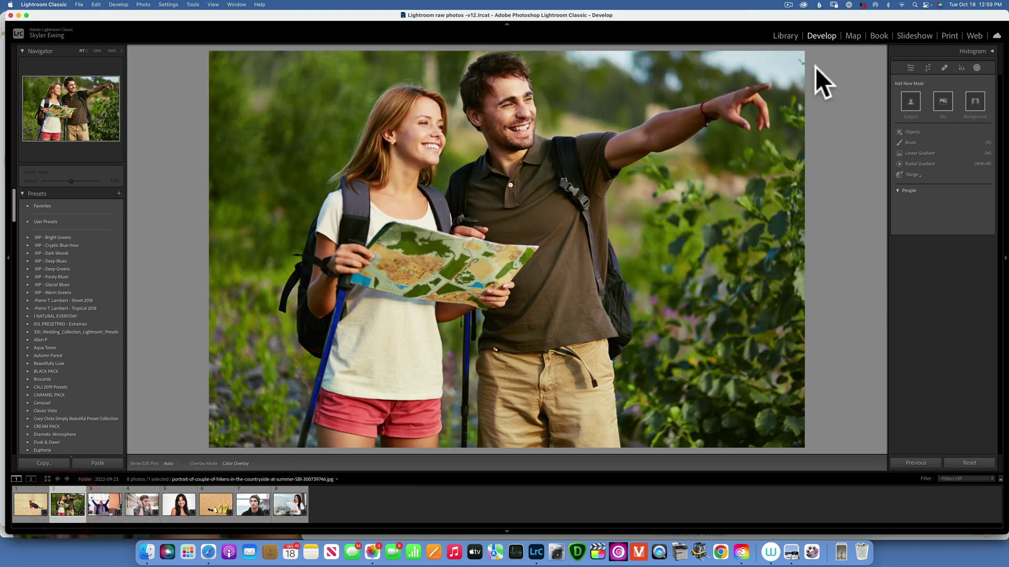
click(977, 66)
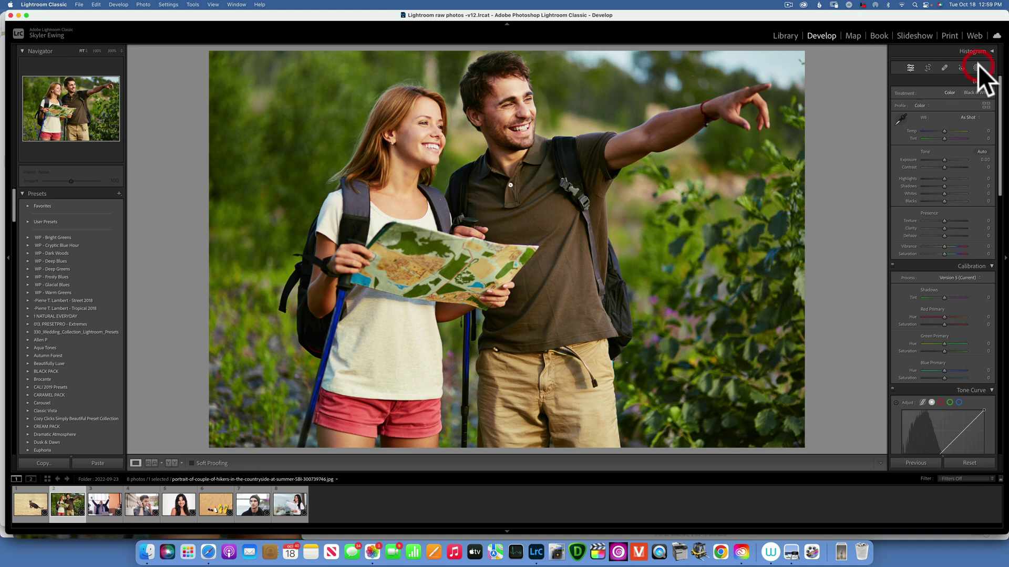
click(977, 67)
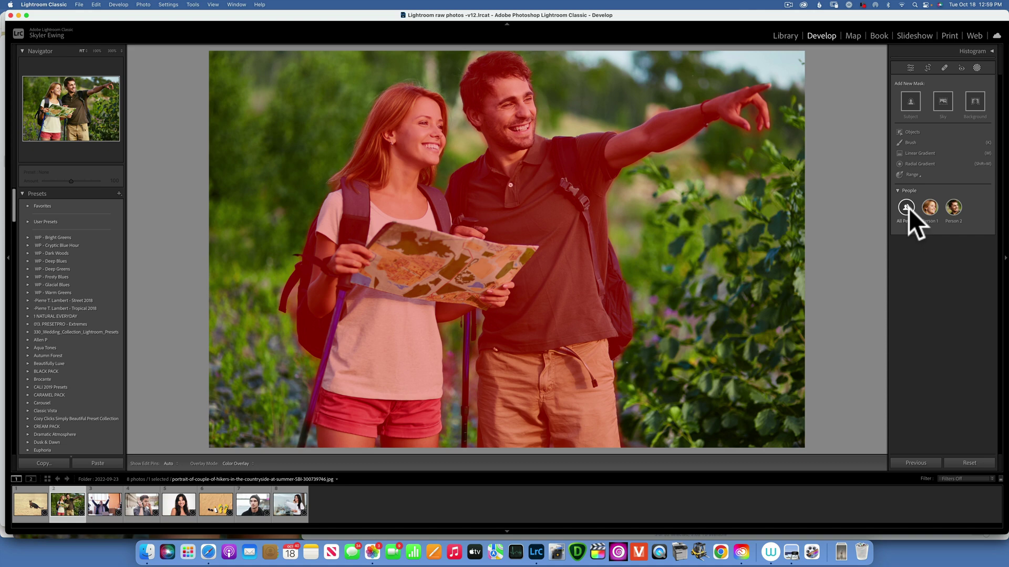
click(929, 208)
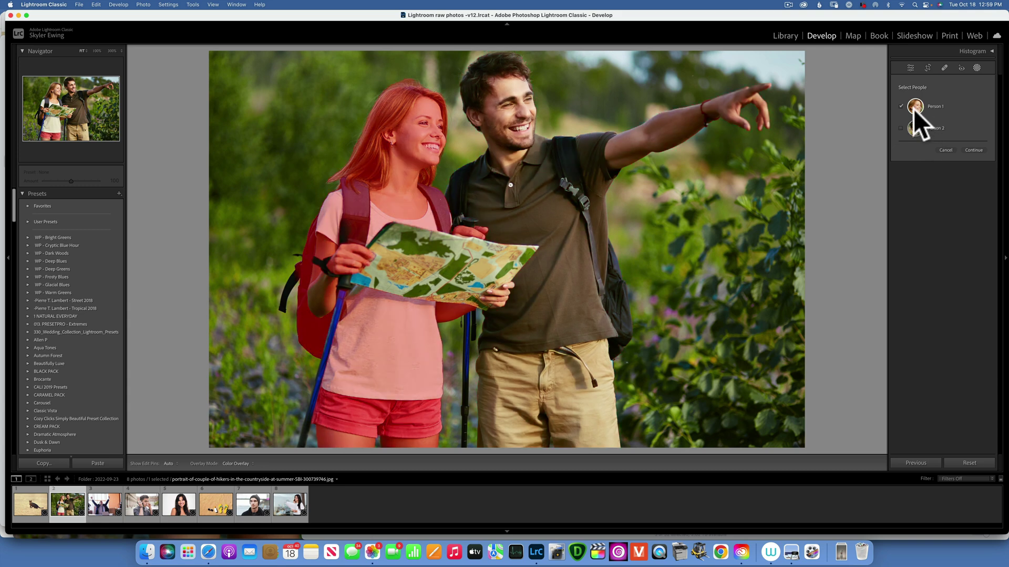
click(179, 509)
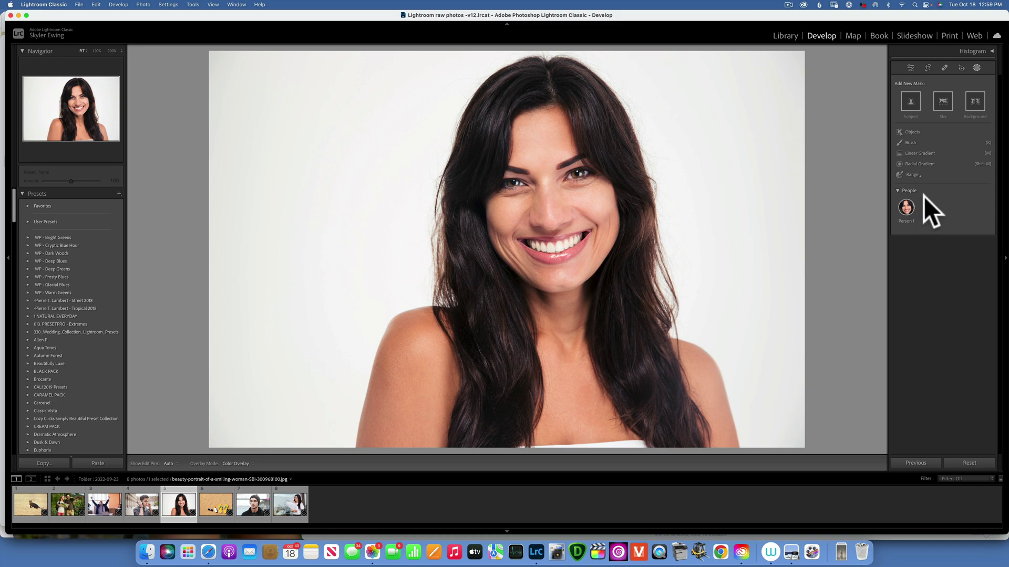
click(907, 207)
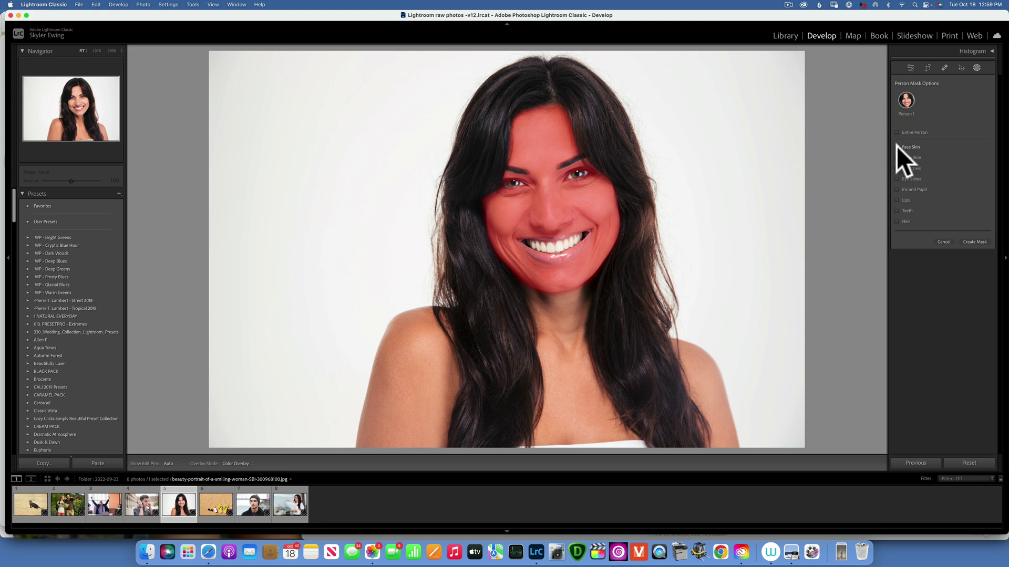
Create separate masks for face skin, body skin, eyebrows, sclera, iris and pupil, lips, teeth and hair
click(897, 147)
click(897, 157)
click(897, 168)
click(897, 179)
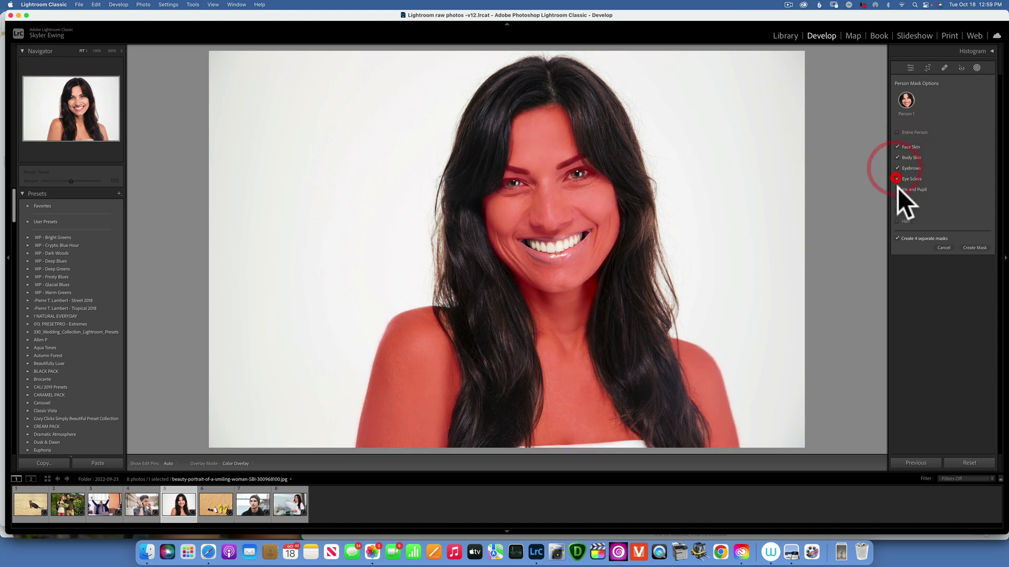
click(897, 189)
click(896, 201)
click(897, 211)
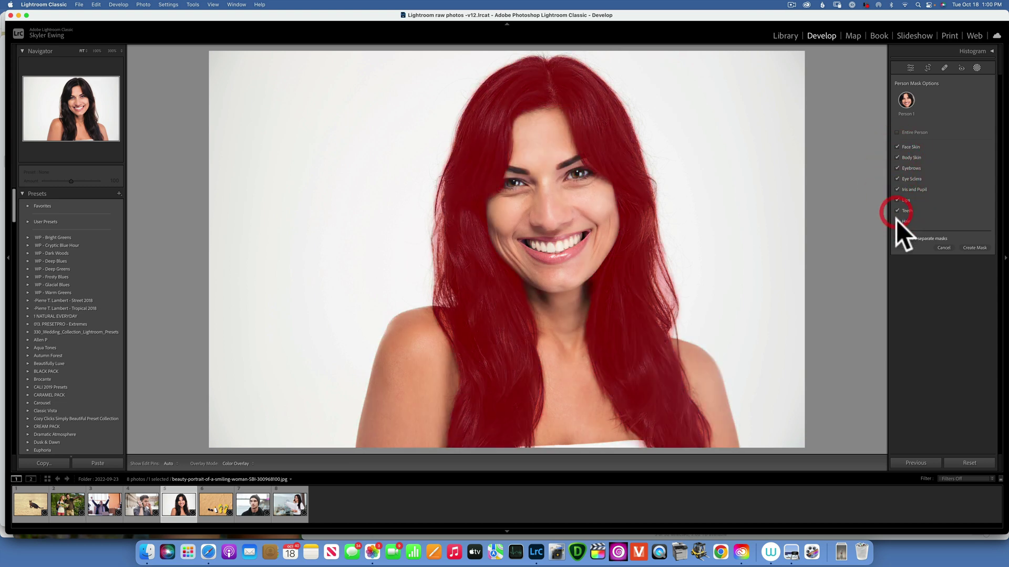
click(896, 221)
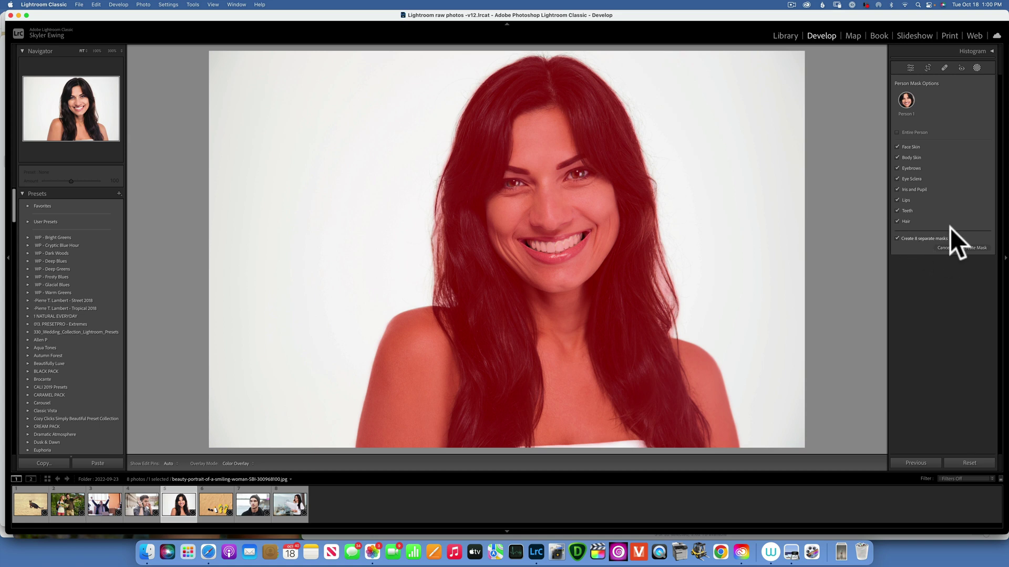
click(978, 248)
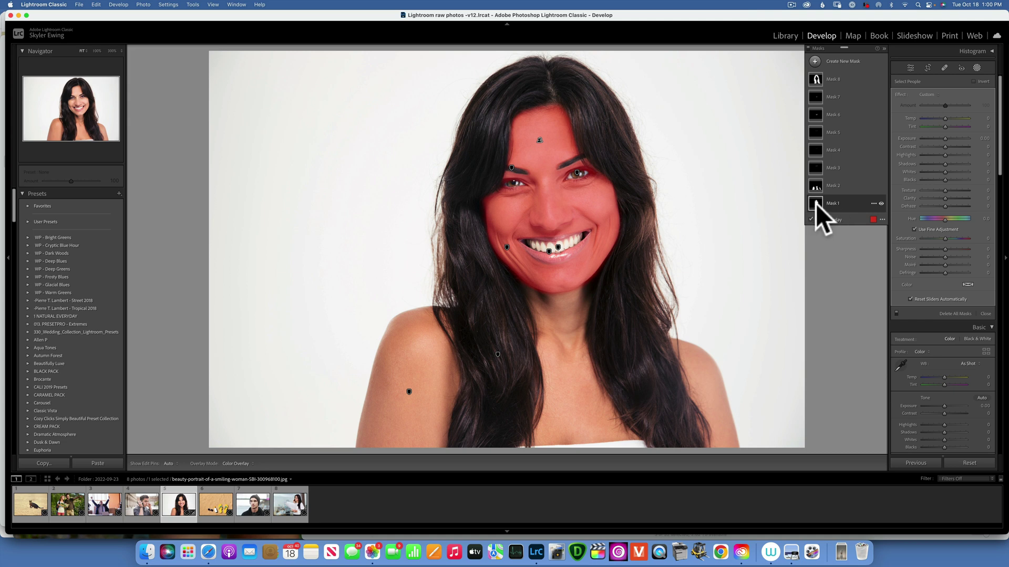
Smooth the face skin to Texture -49 and the body skin to Texture -55
click(833, 204)
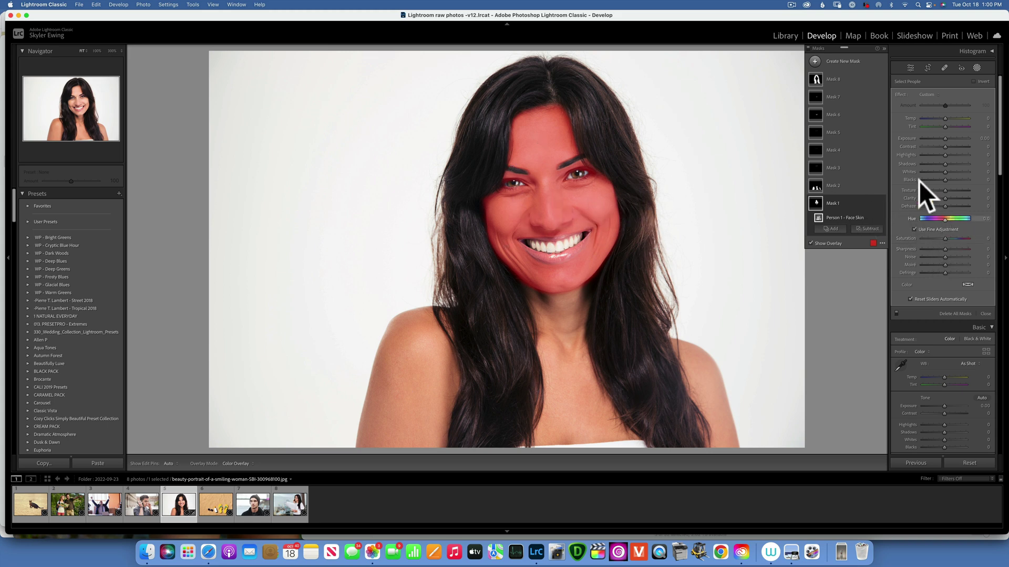
key(shift+w)
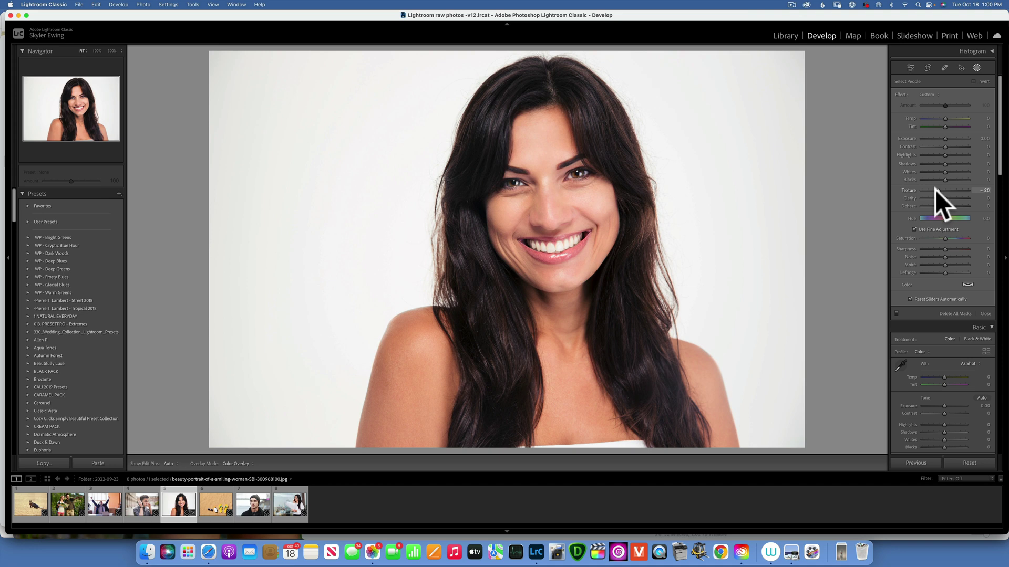
drag(931, 189, 933, 190)
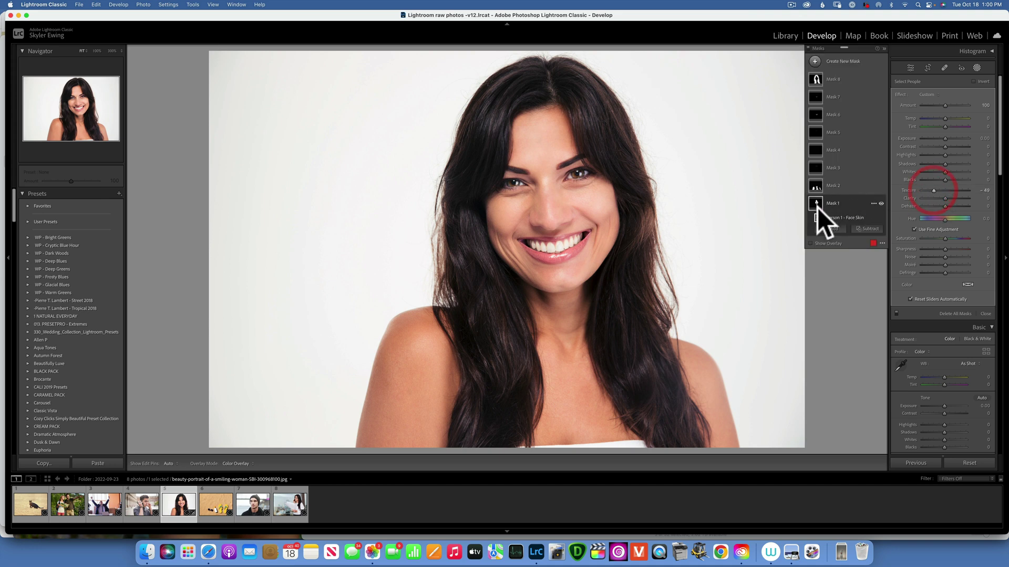
click(817, 186)
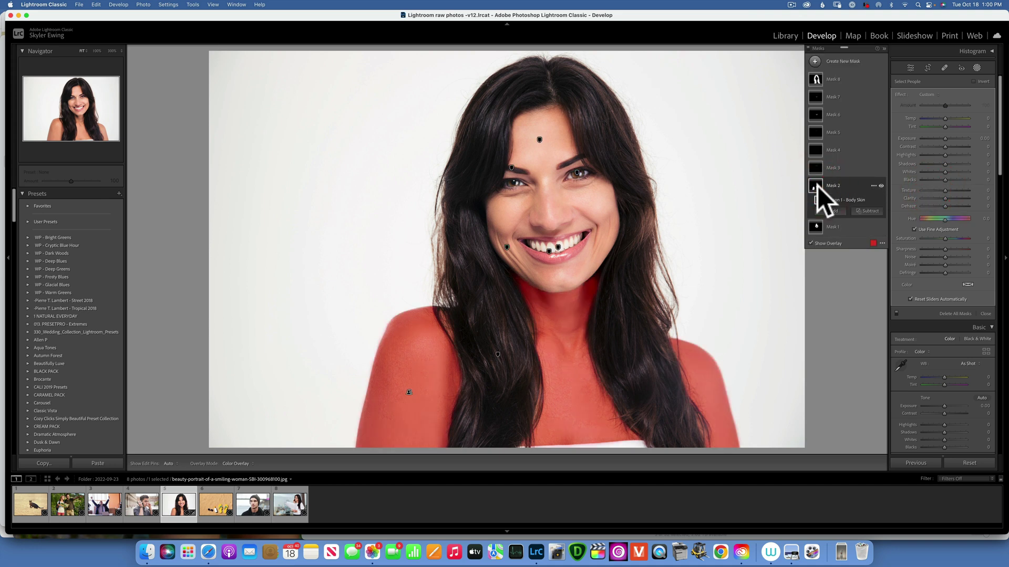
drag(944, 191, 930, 189)
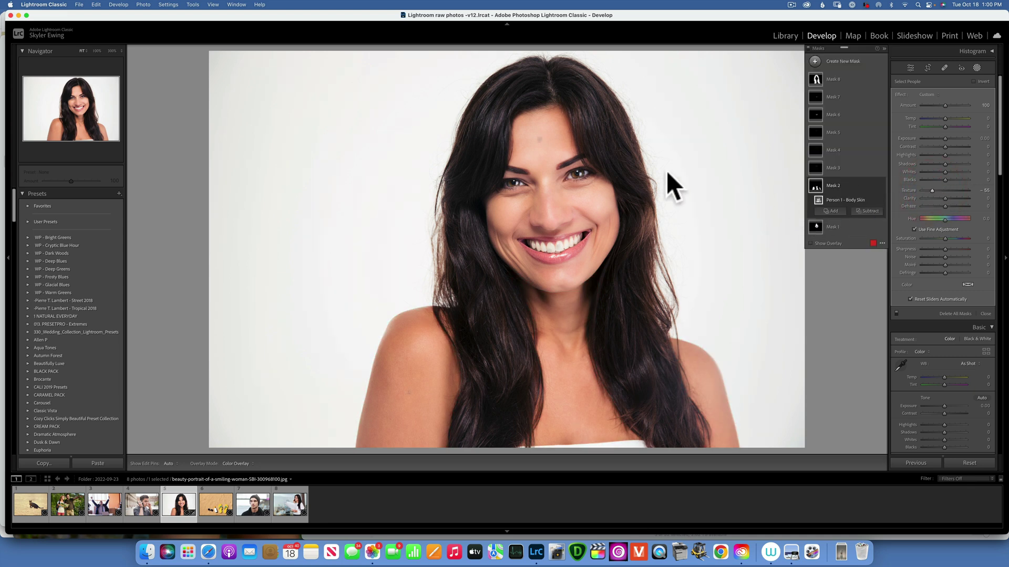
Slightly lower Exposure on the face skin and eyebrows masks
mouse_move(818, 187)
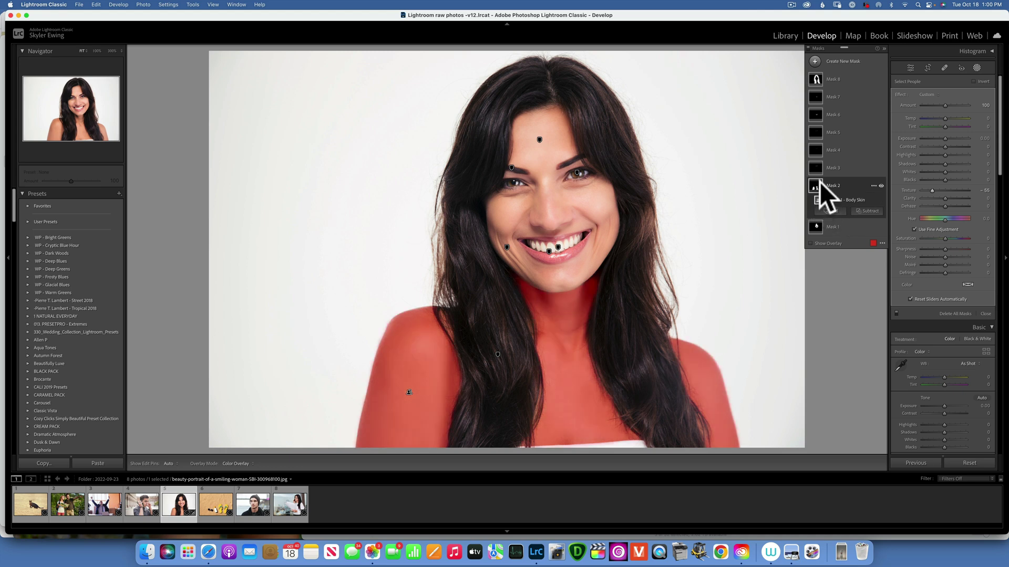
click(815, 227)
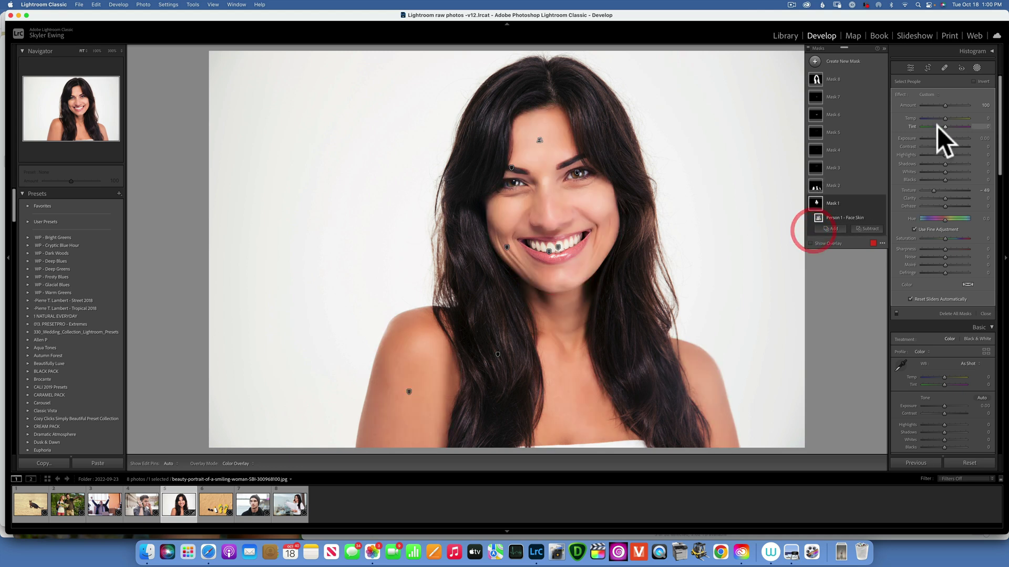
drag(946, 138, 944, 136)
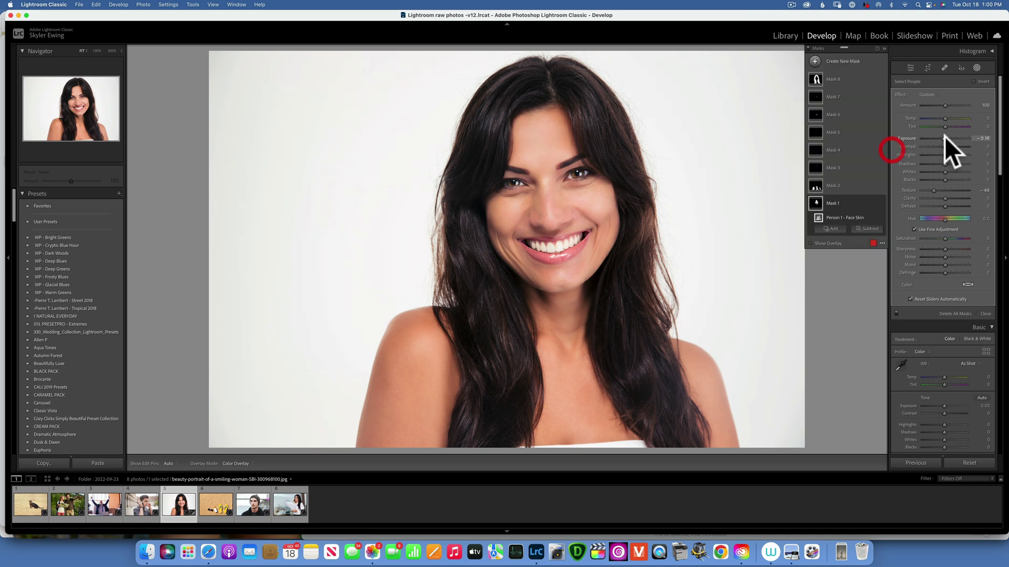
click(814, 167)
click(815, 167)
drag(944, 137, 943, 136)
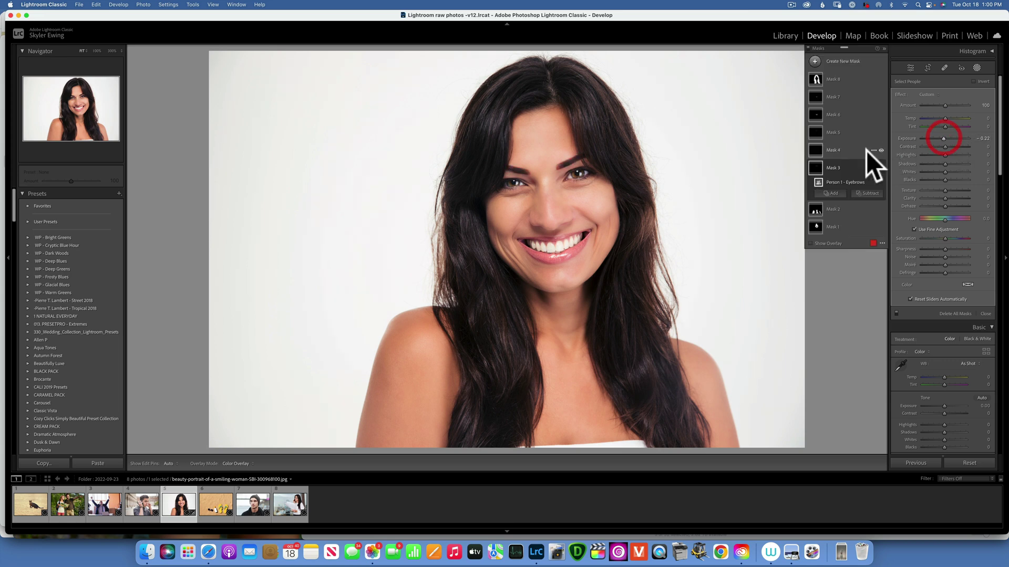
Whiten the eye whites by cutting the sclera mask's Saturation to -54
click(829, 151)
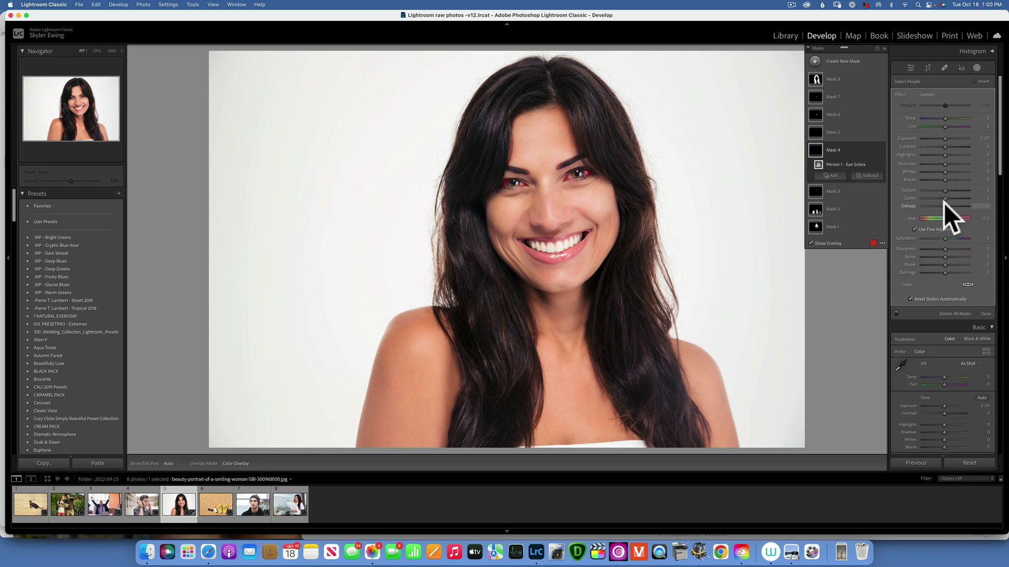
drag(944, 138, 948, 137)
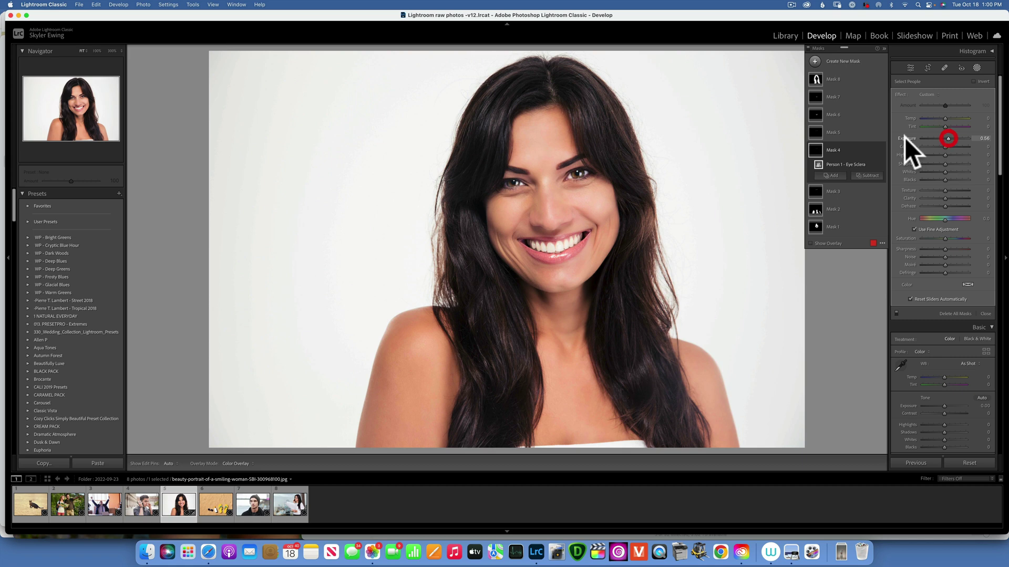
double_click(904, 138)
drag(945, 238, 932, 238)
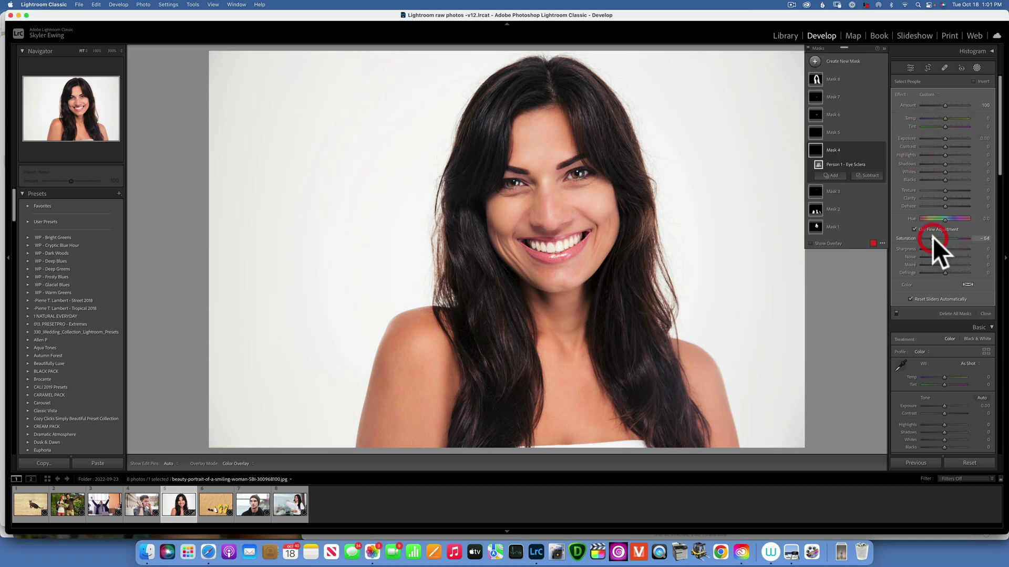
click(833, 132)
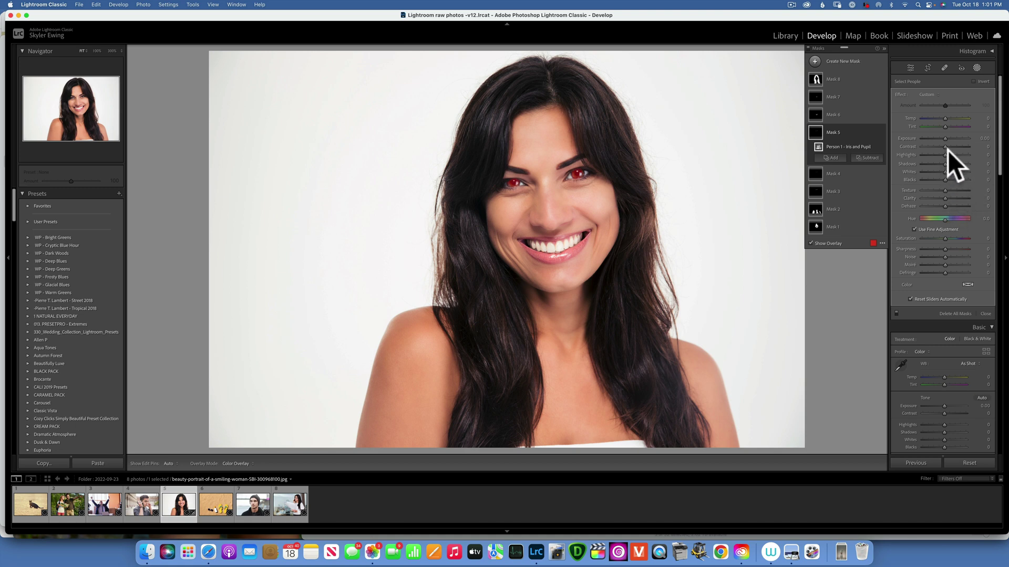
Raise Shadows, Clarity and Saturation on the iris and pupil mask
drag(944, 162, 950, 160)
drag(945, 197, 949, 196)
drag(943, 238, 947, 236)
Darken the lips mask to Exposure -0.47
click(816, 115)
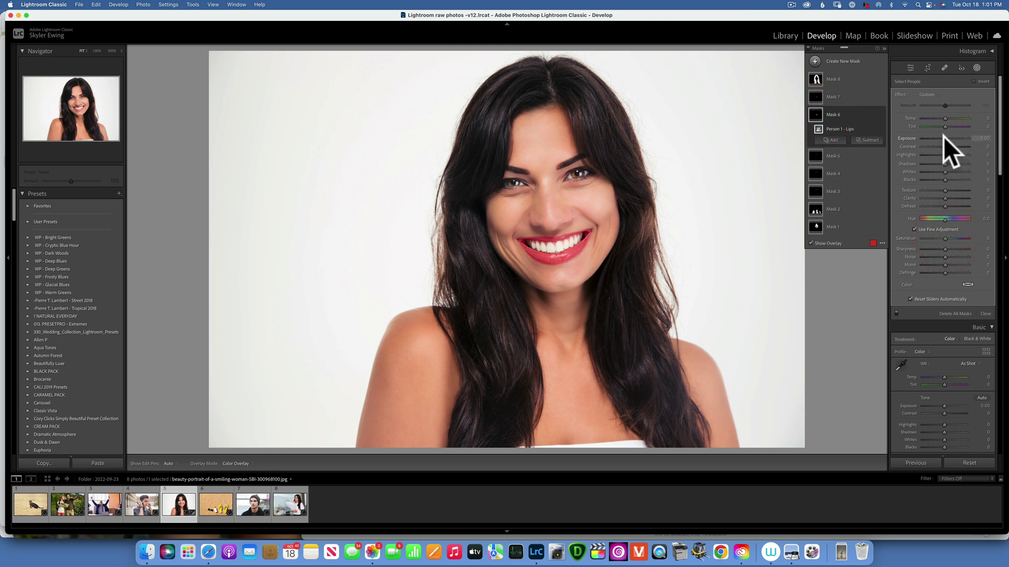
drag(944, 137, 941, 137)
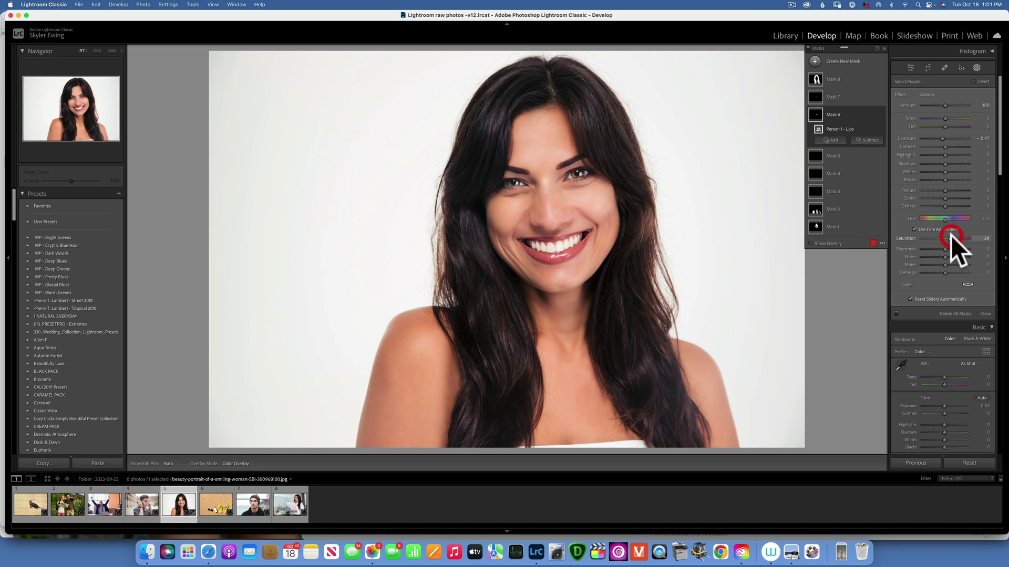
click(817, 97)
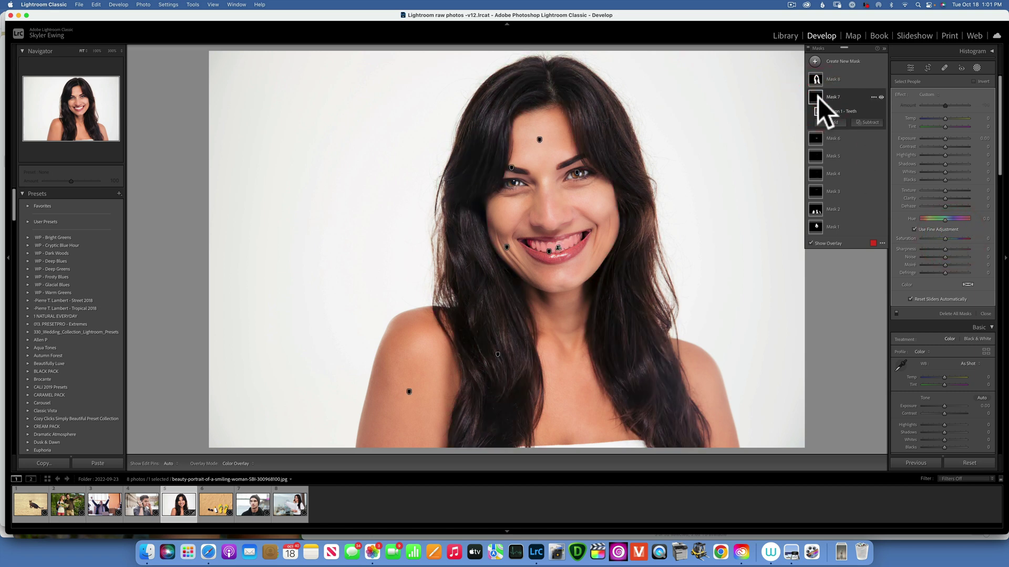
Desaturate the teeth, lift hair Shadows to +29, and ease face-skin Exposure near zero
drag(944, 237, 941, 237)
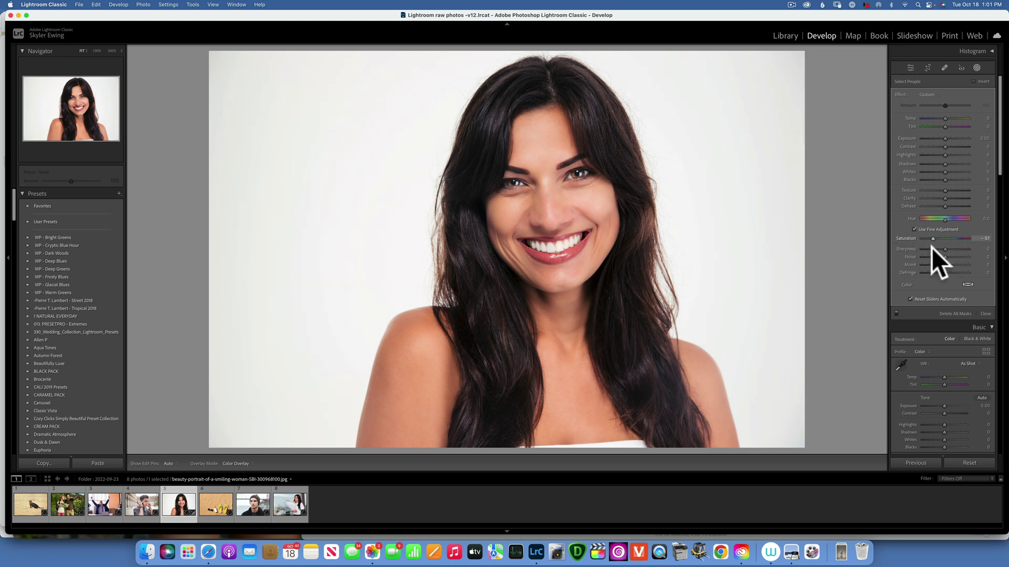
click(825, 80)
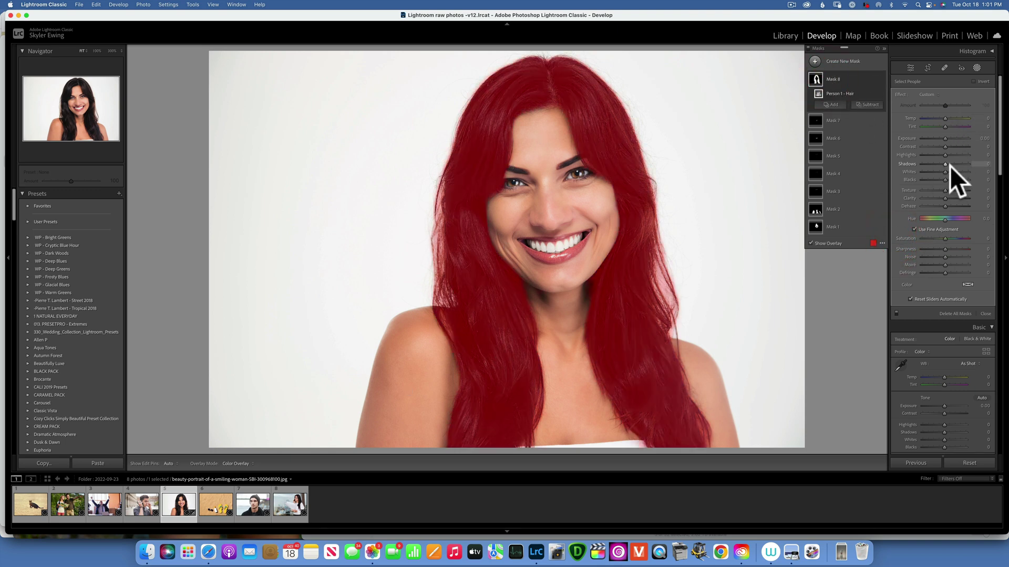
drag(944, 163, 931, 188)
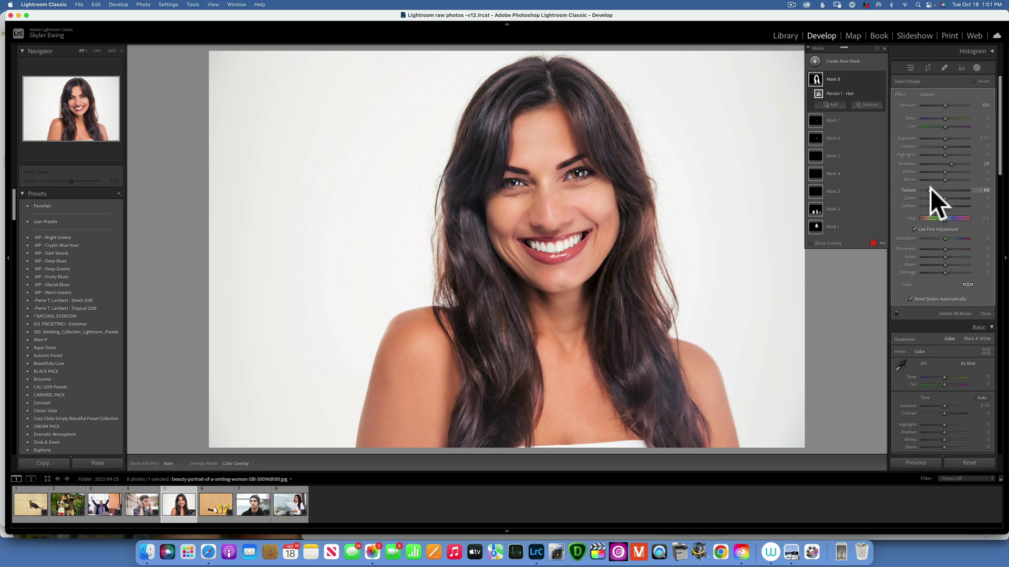
click(815, 226)
drag(944, 137, 946, 136)
Add a background mask with negative Temp and Tint for a cyan-blue backdrop, then open the beanie portrait
key(backslash)
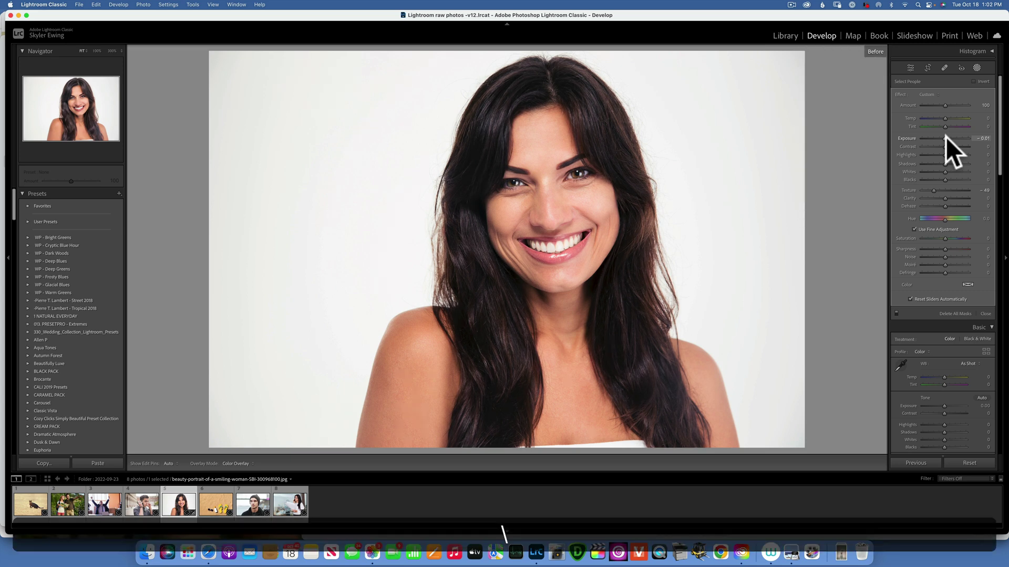
key(backslash)
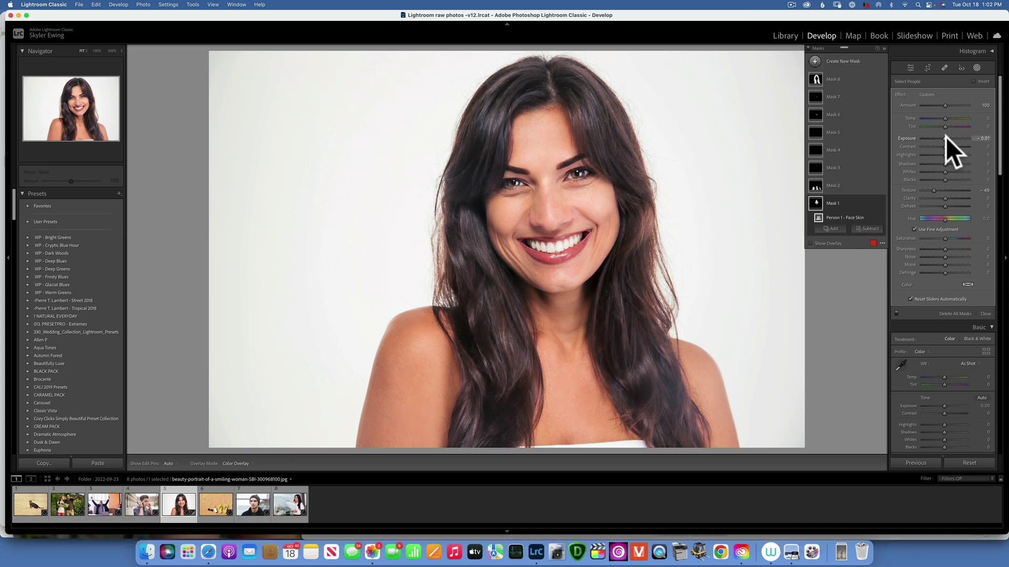
click(815, 61)
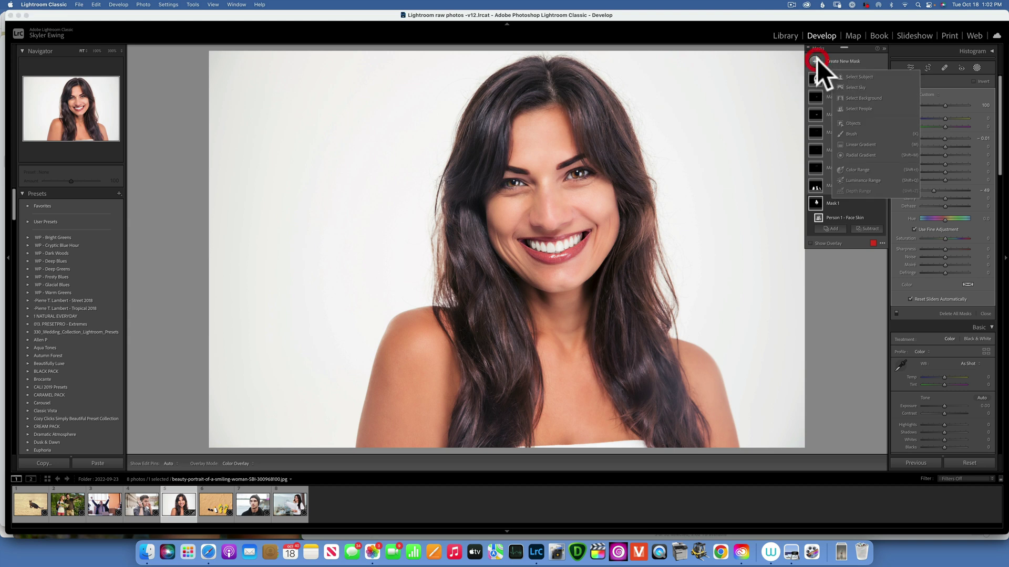
click(864, 98)
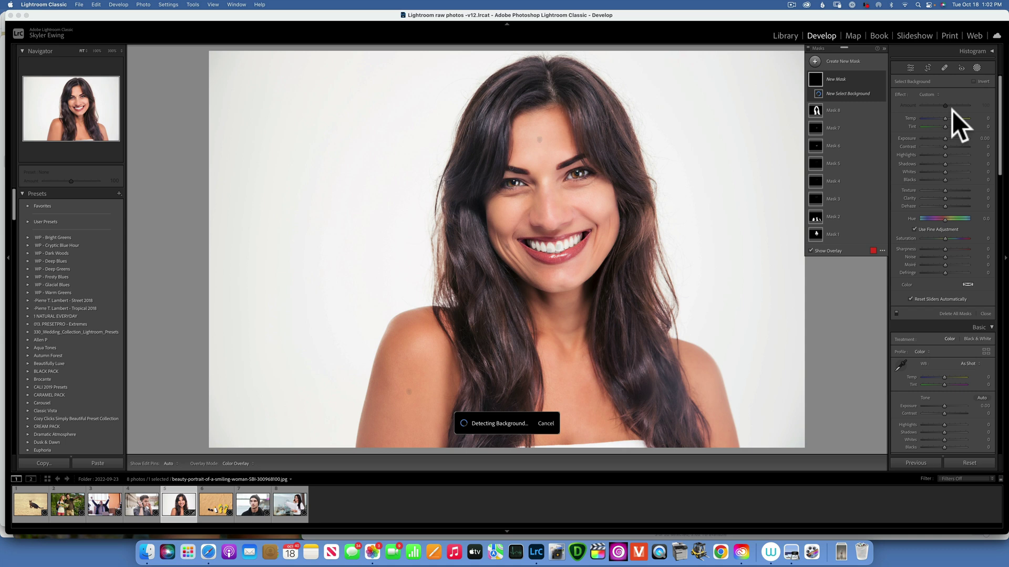
drag(938, 119, 933, 116)
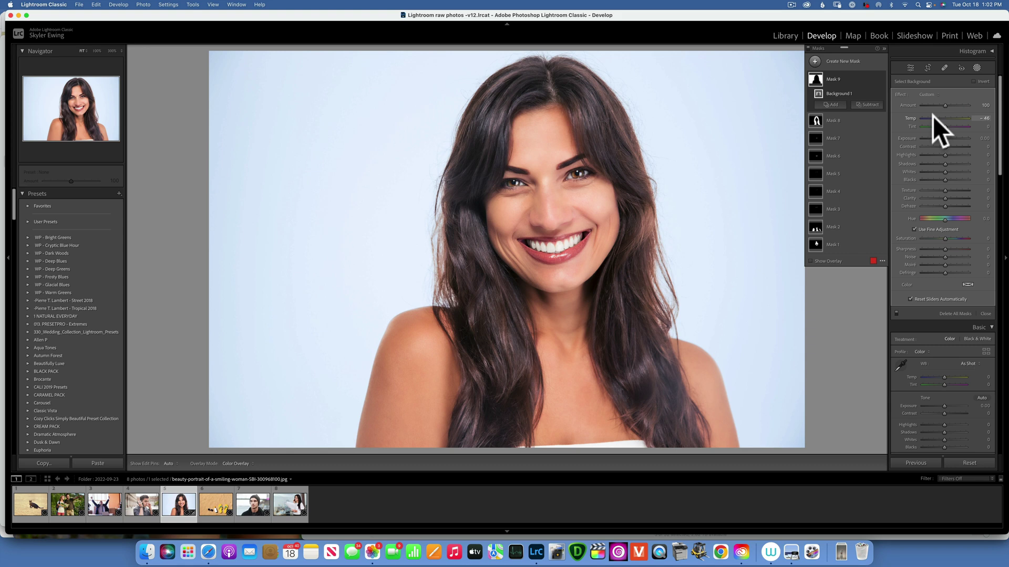
drag(946, 125, 937, 128)
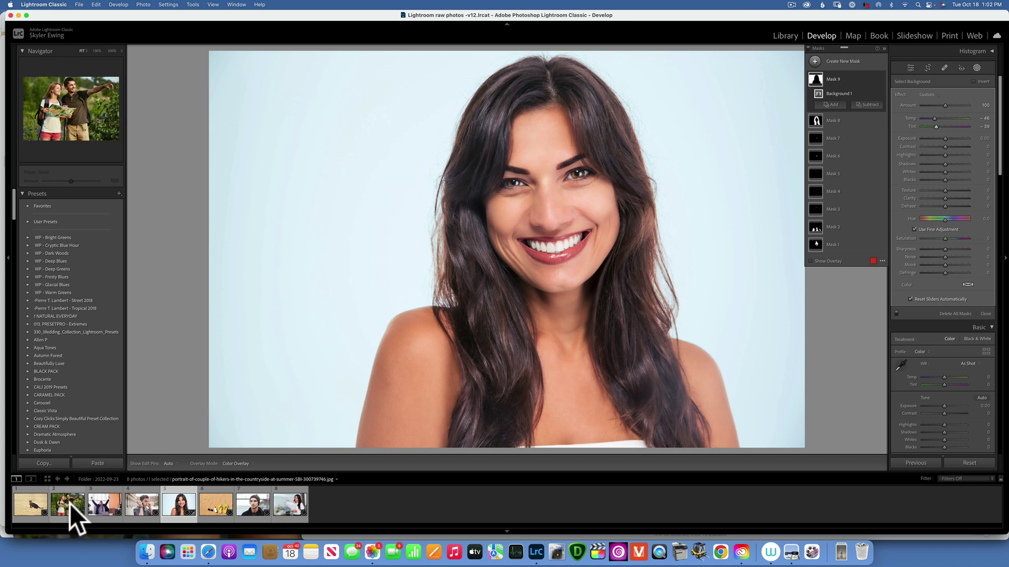
click(256, 503)
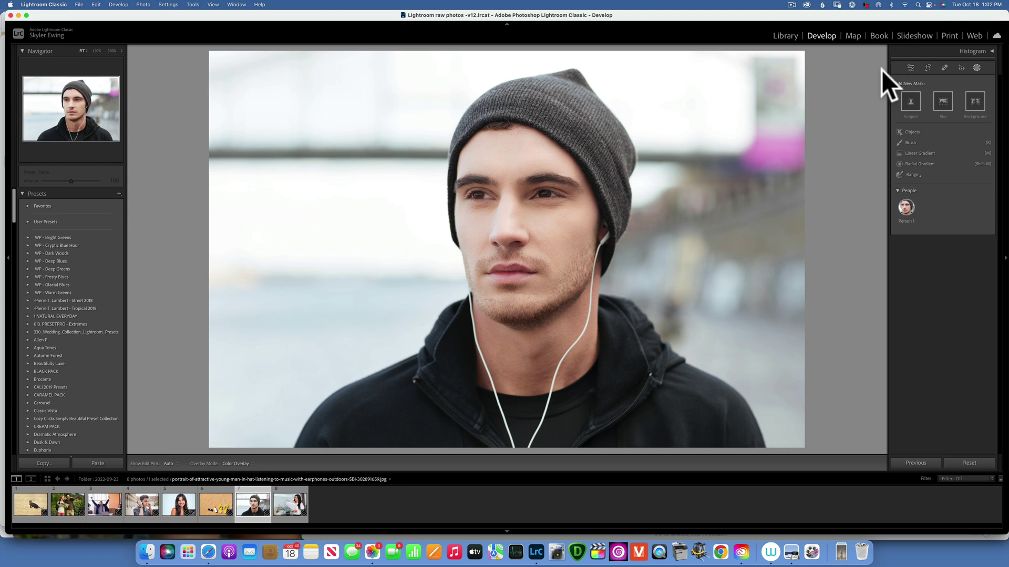
Create separate Person 1 masks for face skin, body skin, eyebrows, sclera, iris and pupil, lips, teeth
click(905, 208)
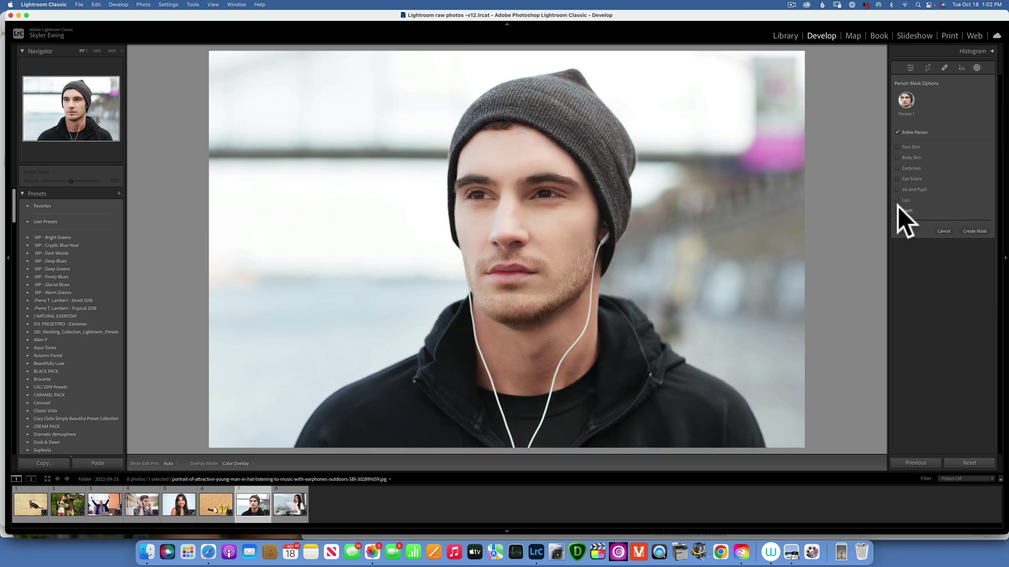
click(897, 147)
click(896, 157)
click(897, 168)
click(897, 178)
click(897, 189)
click(897, 200)
click(897, 228)
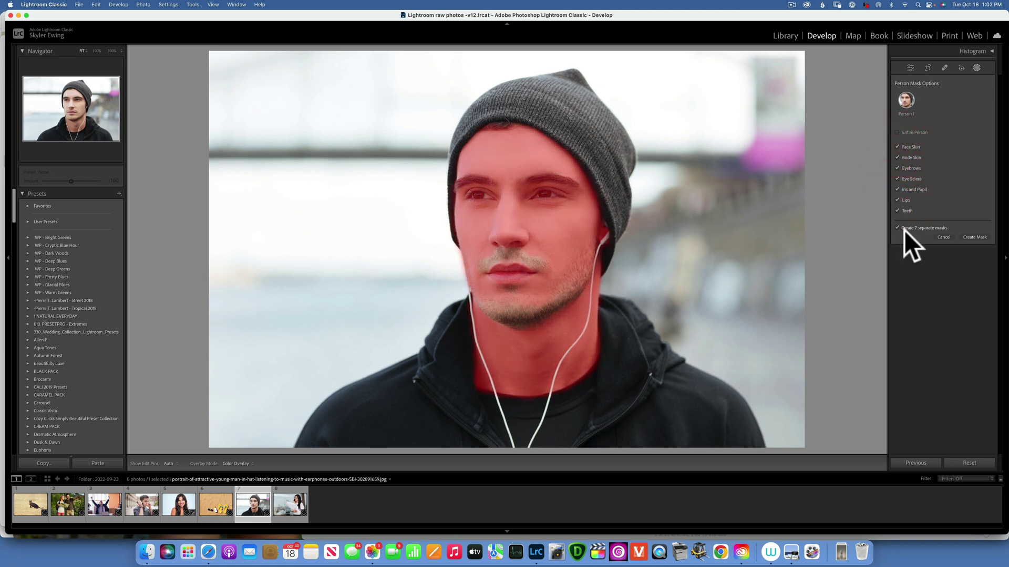
click(972, 236)
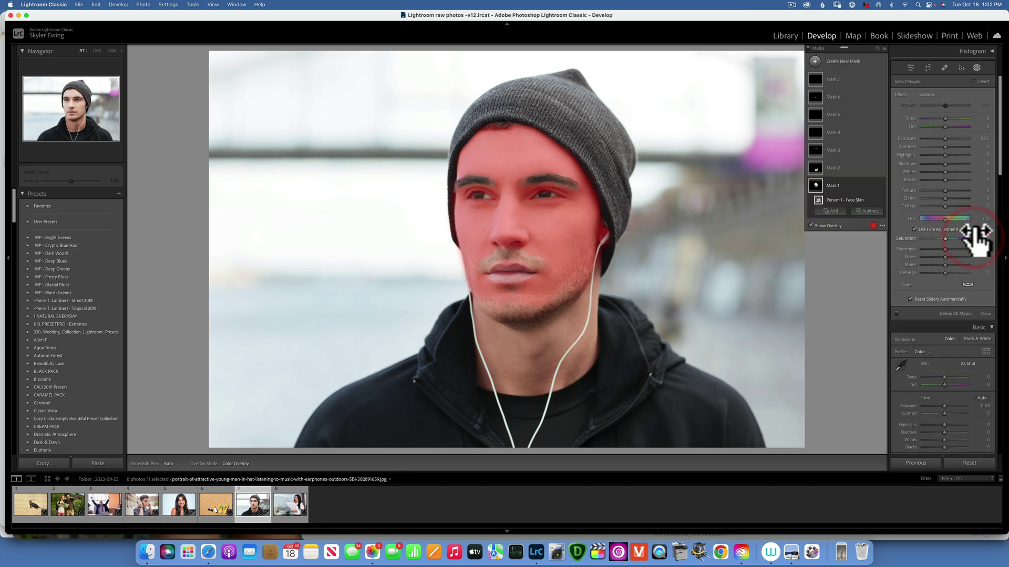
On the face skin mask, revert a trial Texture change and slightly adjust Exposure
click(815, 184)
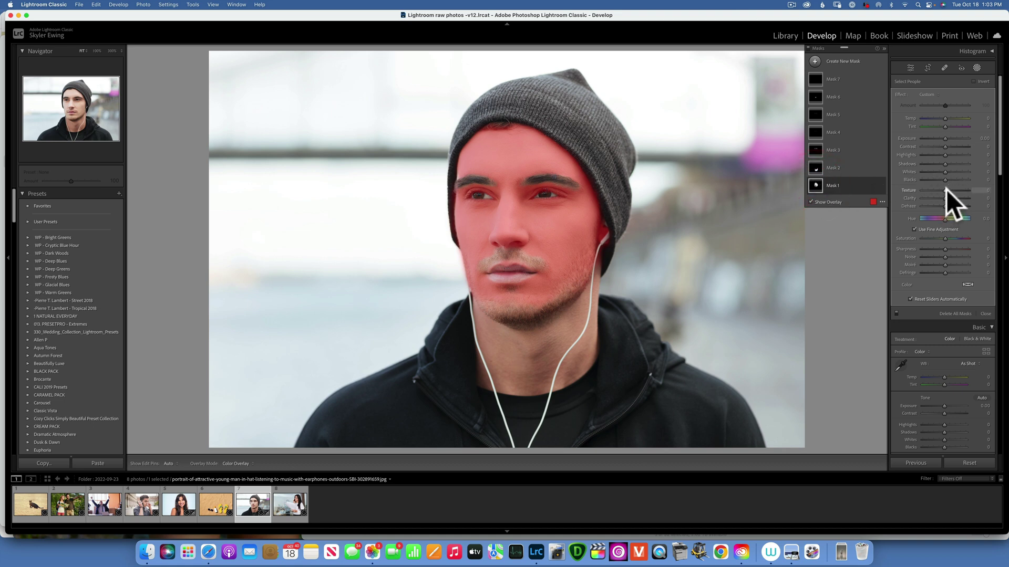
drag(944, 190, 941, 190)
double_click(910, 191)
drag(946, 138, 941, 138)
click(838, 167)
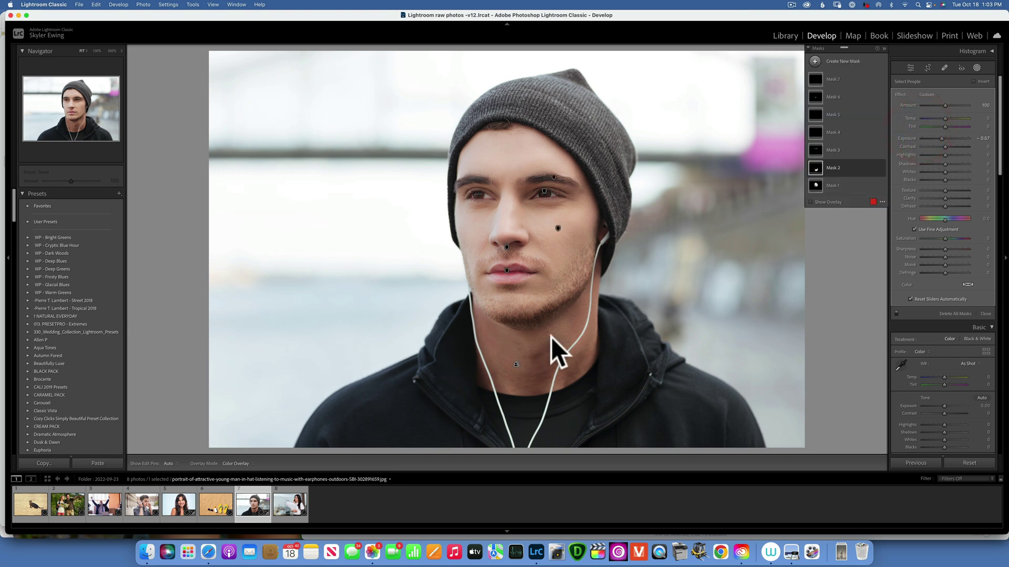
Darken the eyebrows mask and desaturate the eye-whites mask
click(817, 151)
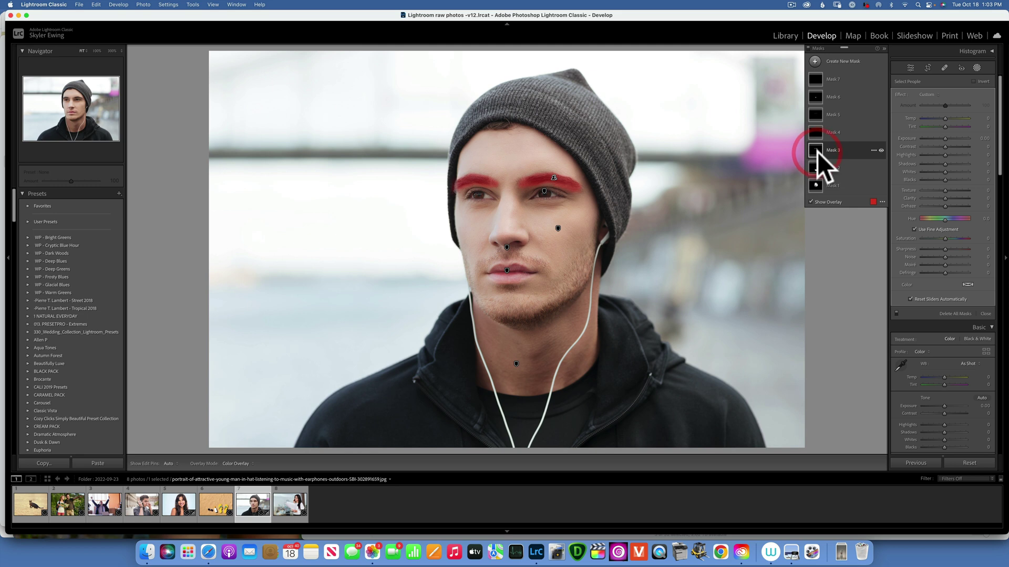
drag(944, 137, 943, 137)
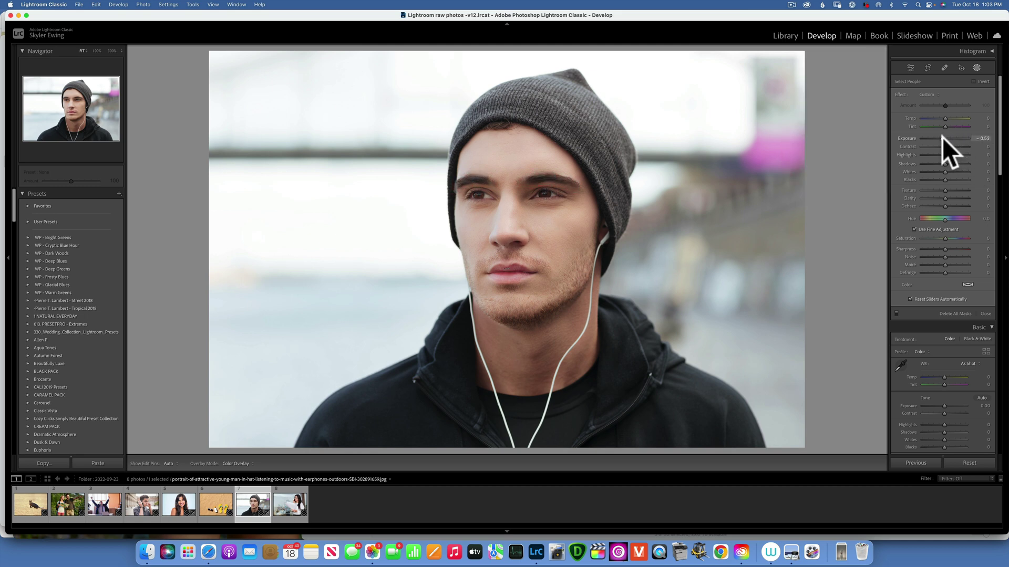
drag(941, 137, 941, 136)
click(834, 133)
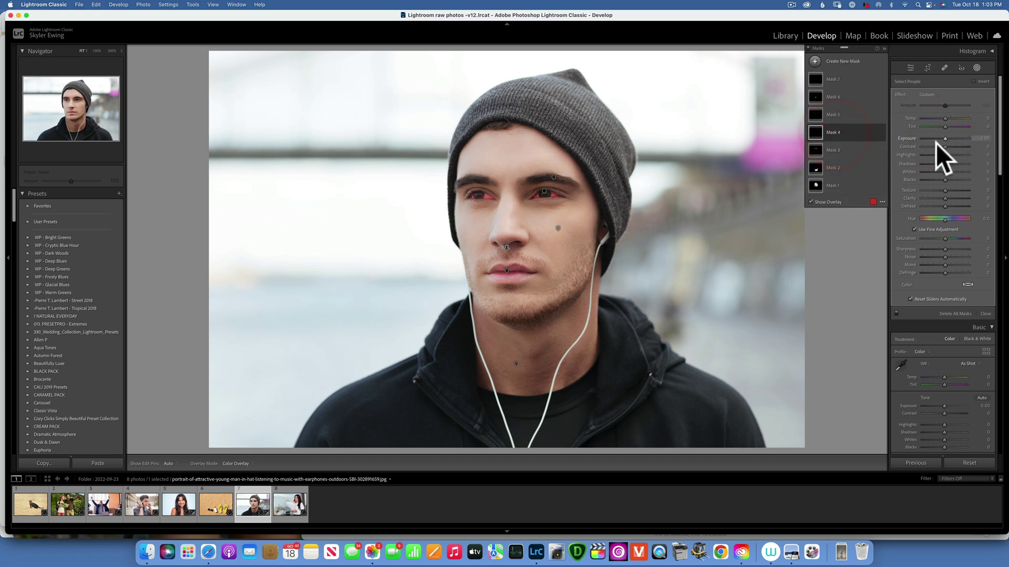
drag(944, 239, 928, 238)
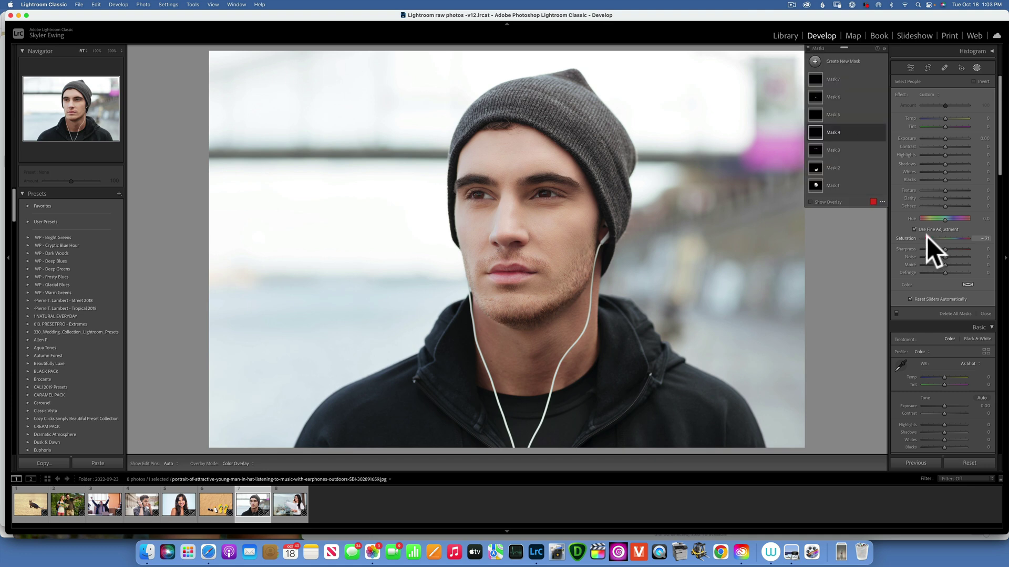
Raise Shadows, Clarity and Saturation on the young man's iris and pupil mask
click(833, 116)
mouse_move(944, 162)
mouse_down()
mouse_move(960, 163)
mouse_move(951, 162)
mouse_up()
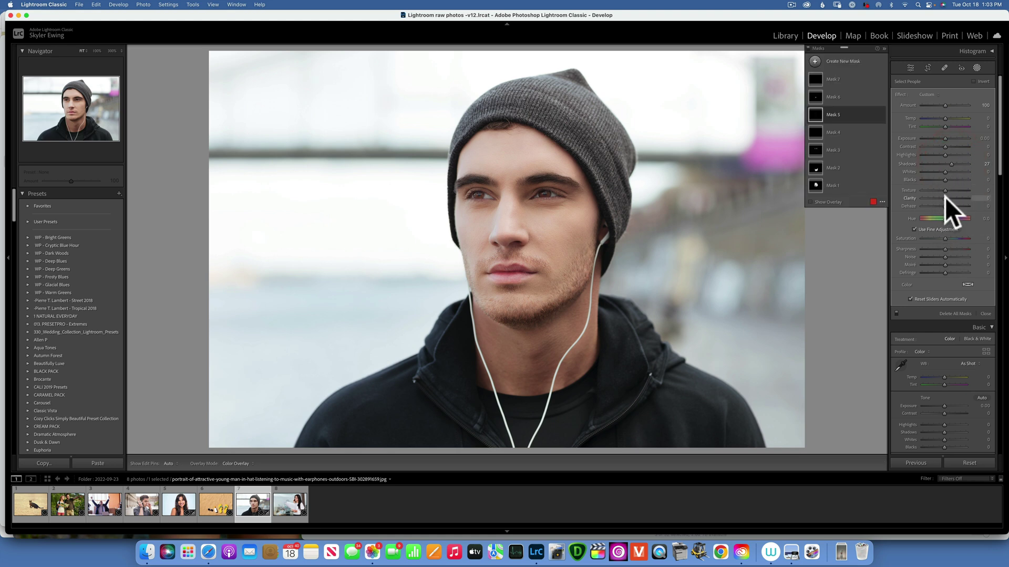
drag(943, 198, 947, 198)
drag(945, 239, 949, 238)
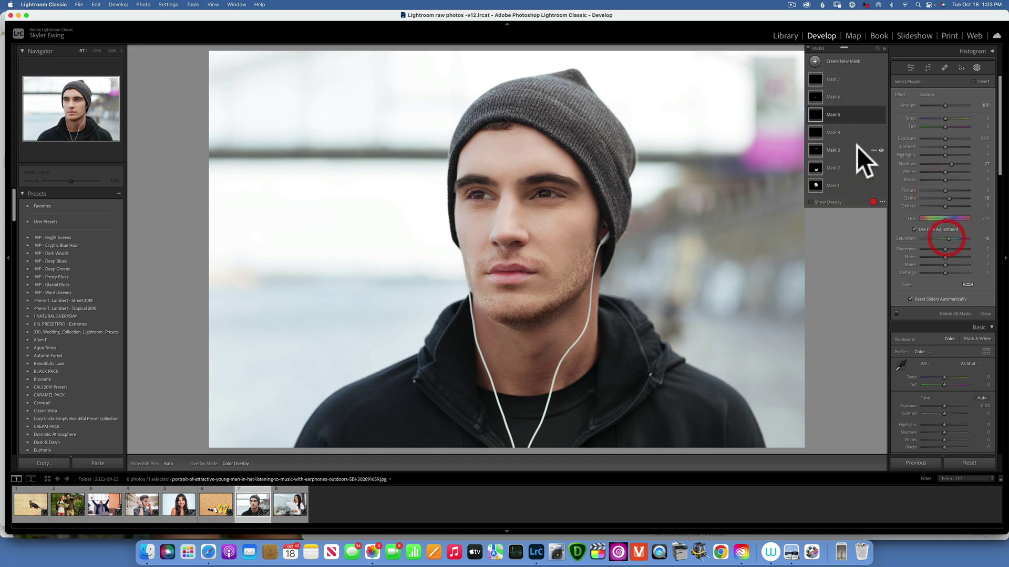
Darken the lips to Exposure -0.17 and check that Mask 7 covers the teeth
click(833, 97)
drag(946, 138, 944, 138)
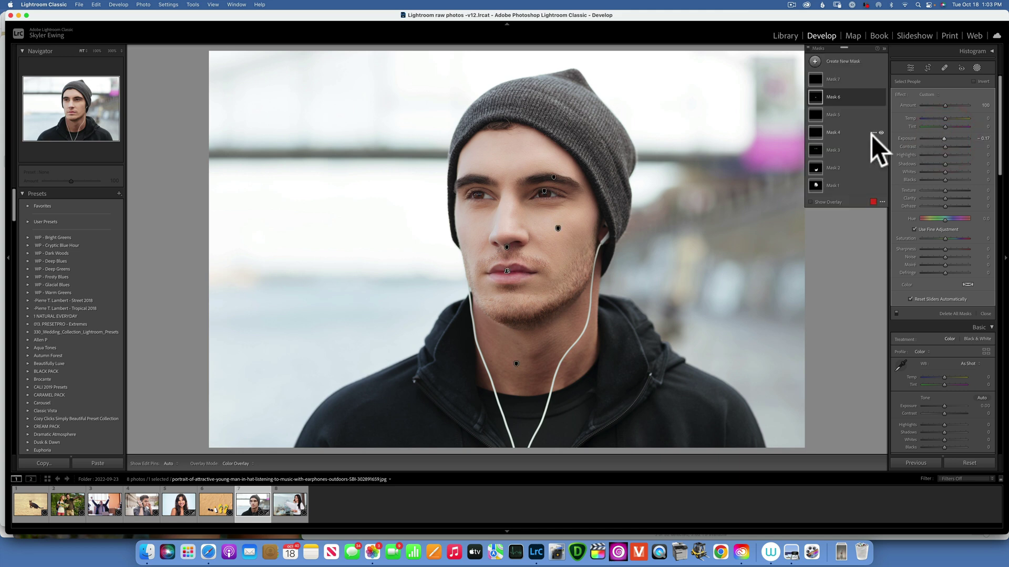
click(817, 80)
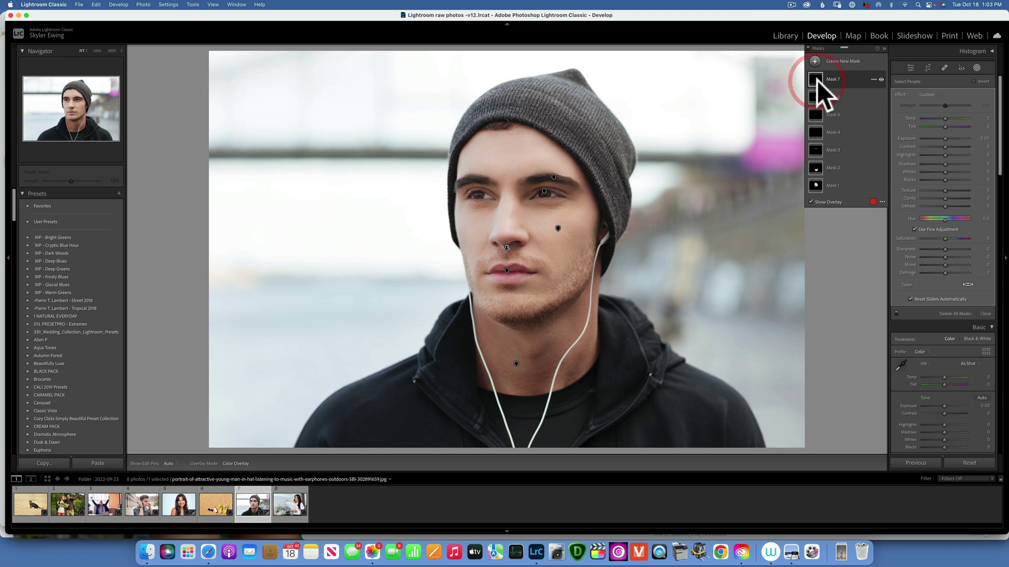
click(827, 79)
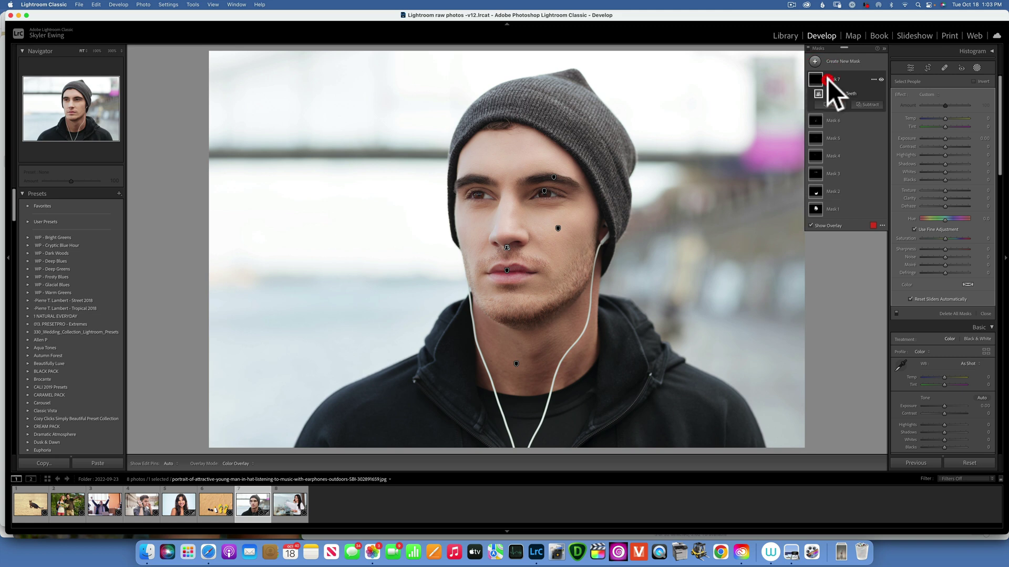
click(827, 79)
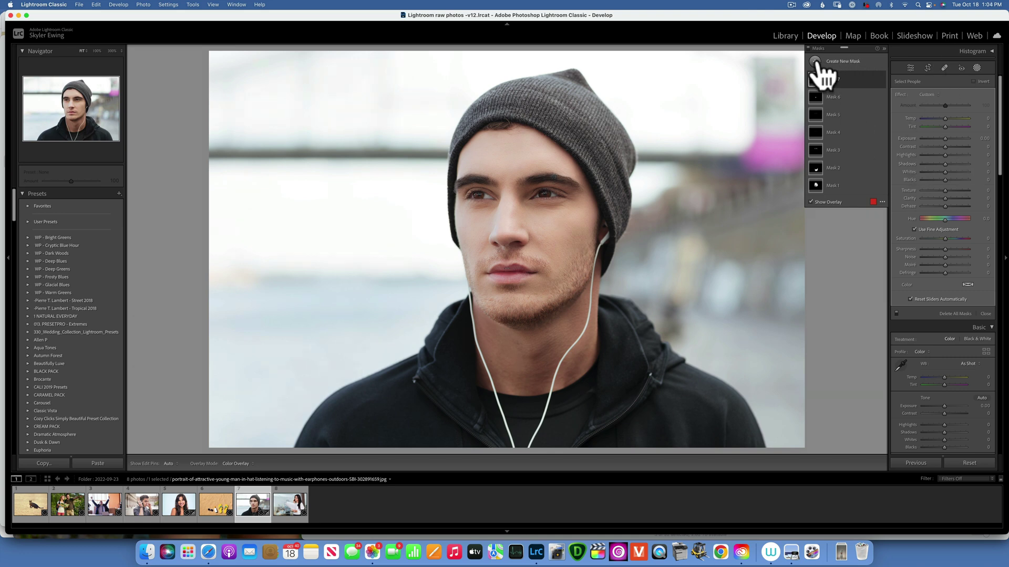
Add a portrait background mask with exposure -1.12 and texture -54, then open the flip-flop photo
click(816, 61)
click(871, 97)
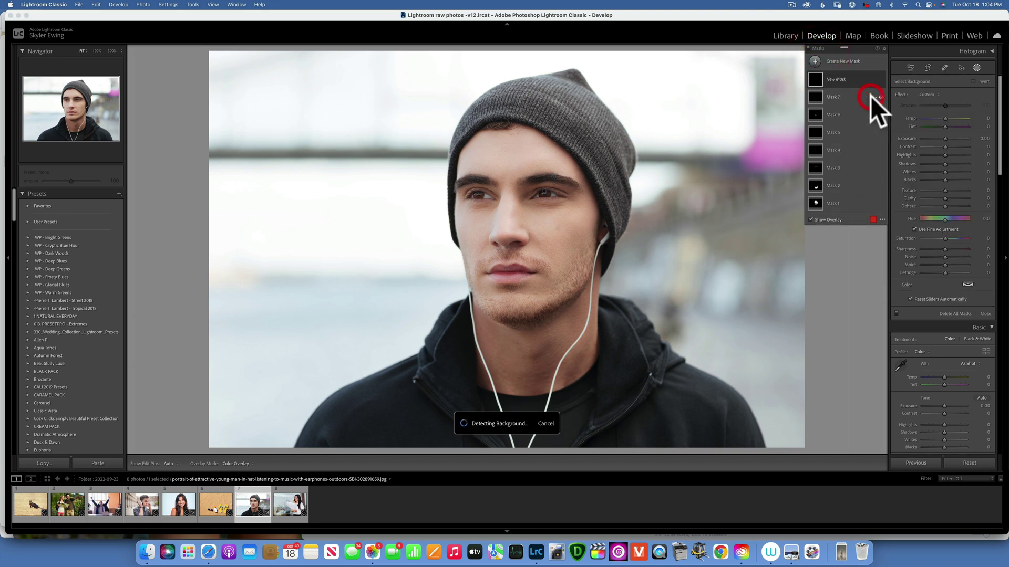
drag(946, 137, 940, 136)
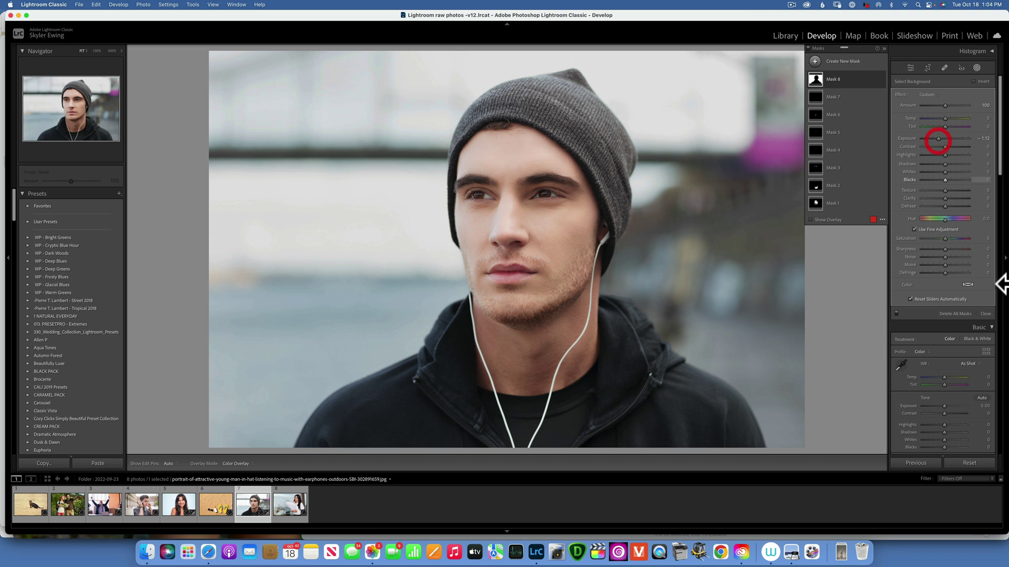
drag(946, 190, 935, 198)
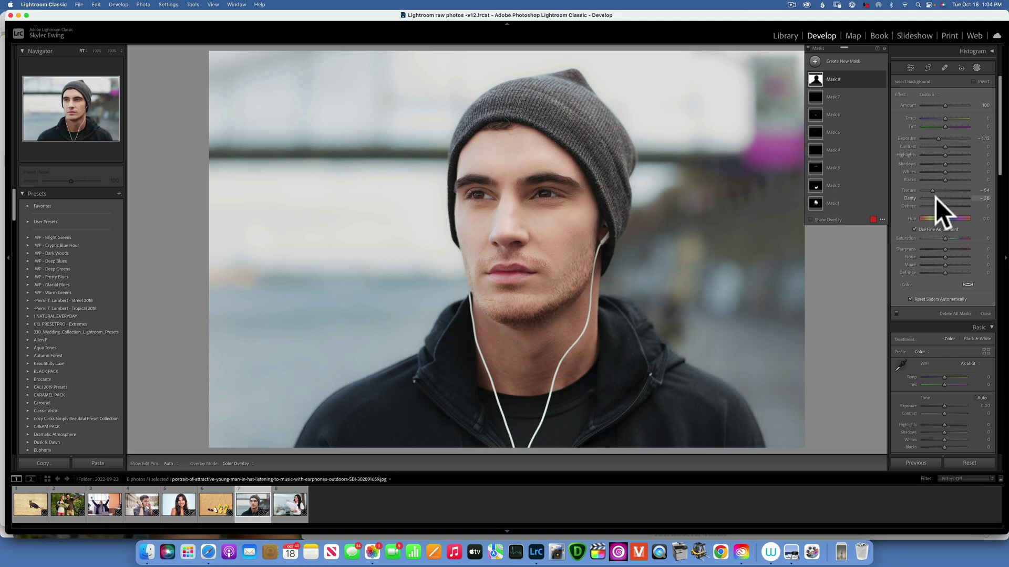
click(203, 508)
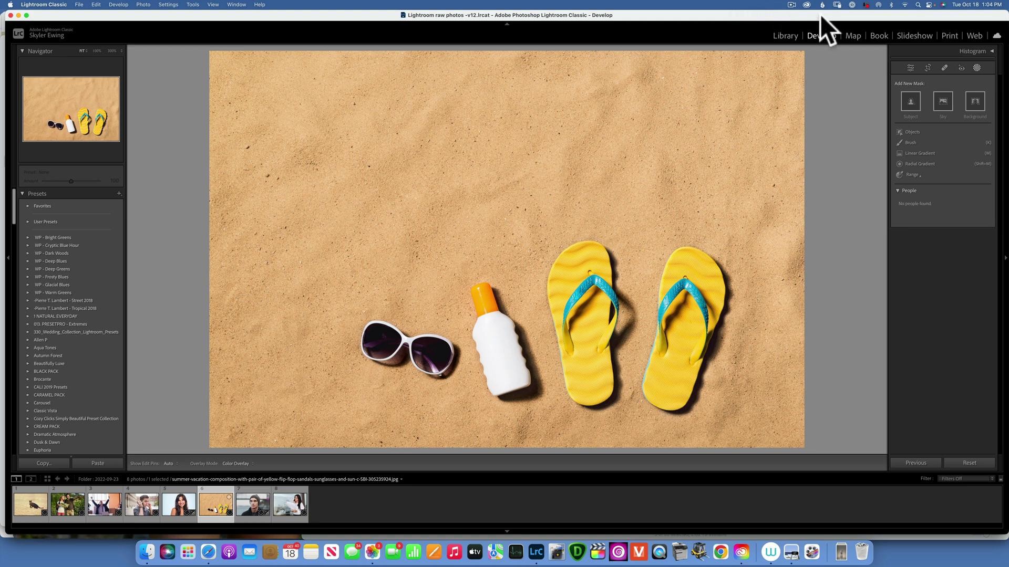
Heal the sunglasses out of the beach photo from a different sand source, then open the hikers photo
click(944, 67)
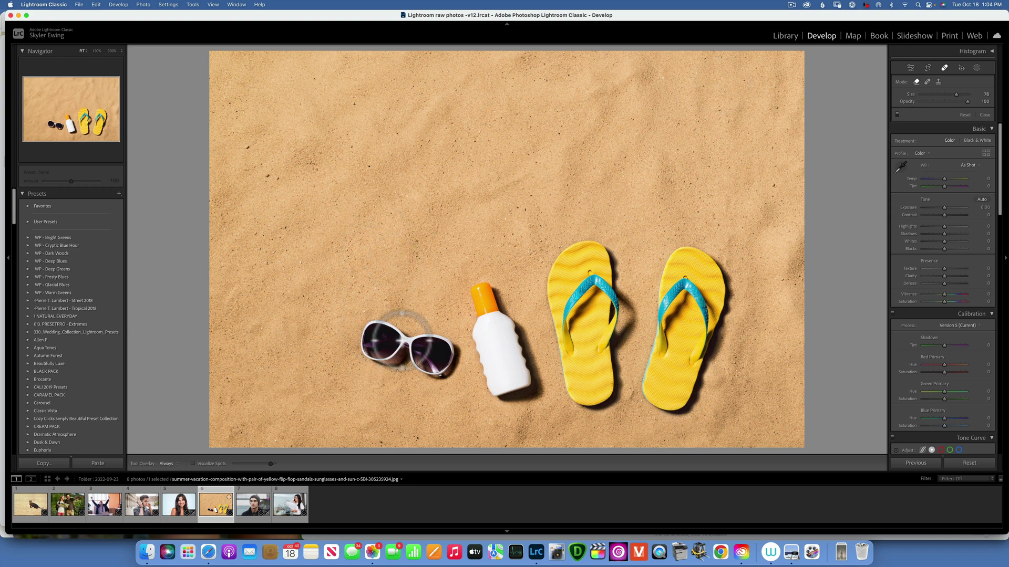
click(915, 81)
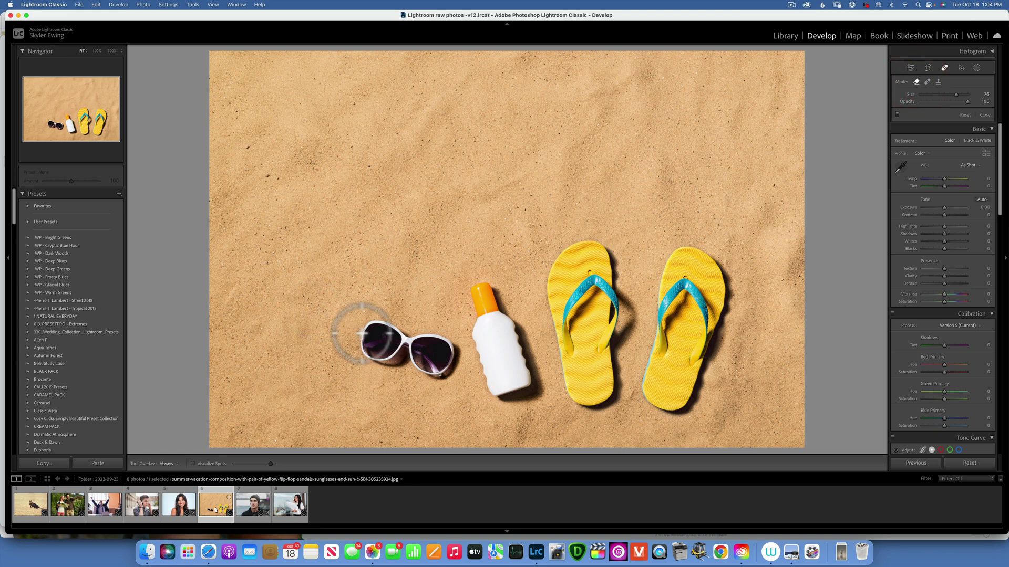
drag(370, 325, 456, 349)
mouse_move(456, 353)
mouse_down()
mouse_move(429, 377)
mouse_move(418, 372)
mouse_move(449, 368)
mouse_move(440, 355)
mouse_move(405, 344)
mouse_move(434, 363)
mouse_move(423, 369)
mouse_move(409, 355)
mouse_move(404, 365)
mouse_move(380, 366)
mouse_move(361, 338)
mouse_move(408, 353)
mouse_move(365, 339)
mouse_move(404, 358)
mouse_move(392, 342)
mouse_up()
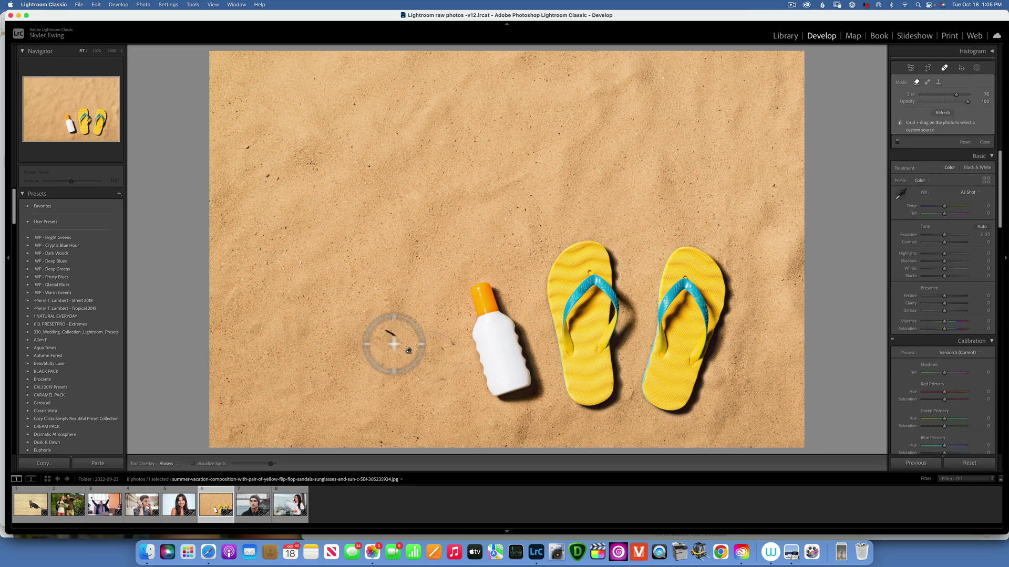
mouse_move(439, 352)
mouse_down()
mouse_move(399, 333)
mouse_move(371, 338)
mouse_up()
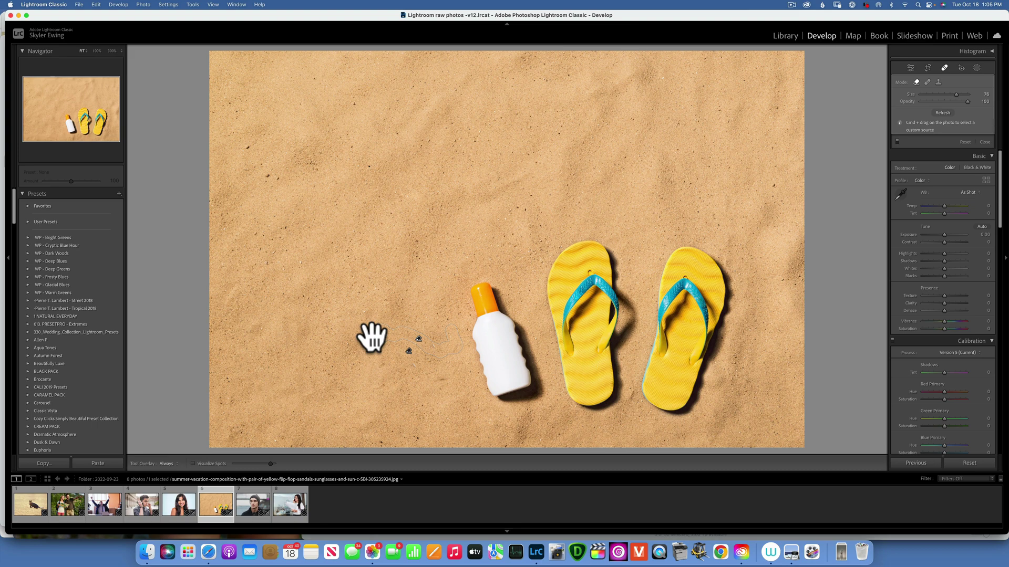
click(64, 507)
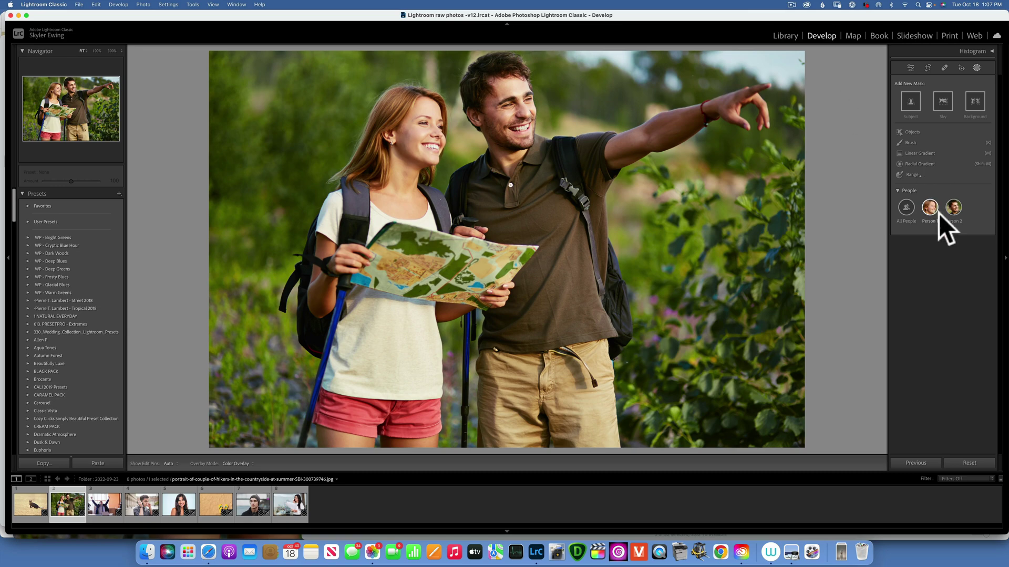
Create a person mask for the woman (Person 1) and lower her Highlights
mouse_move(928, 208)
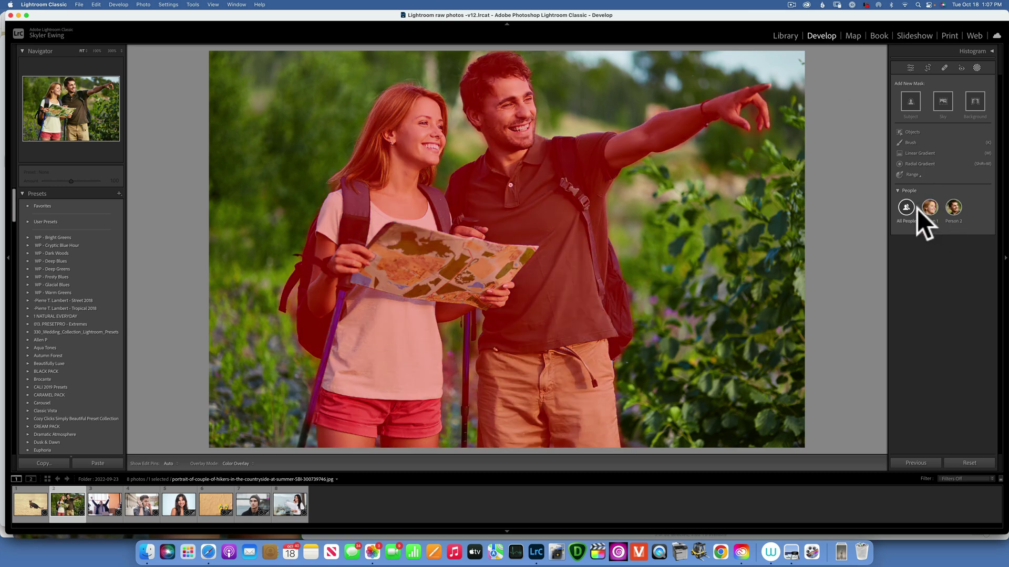
click(929, 208)
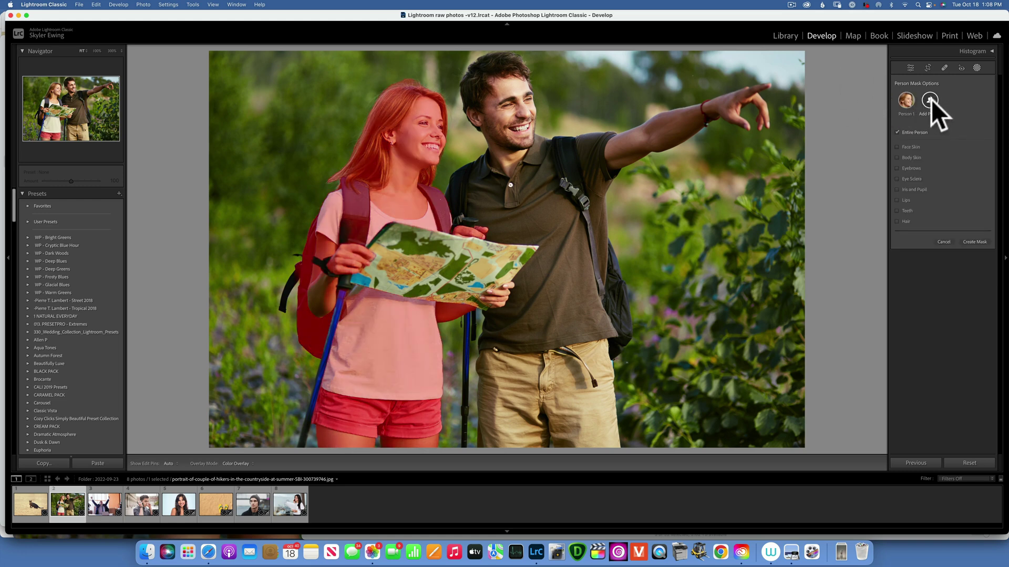
click(976, 241)
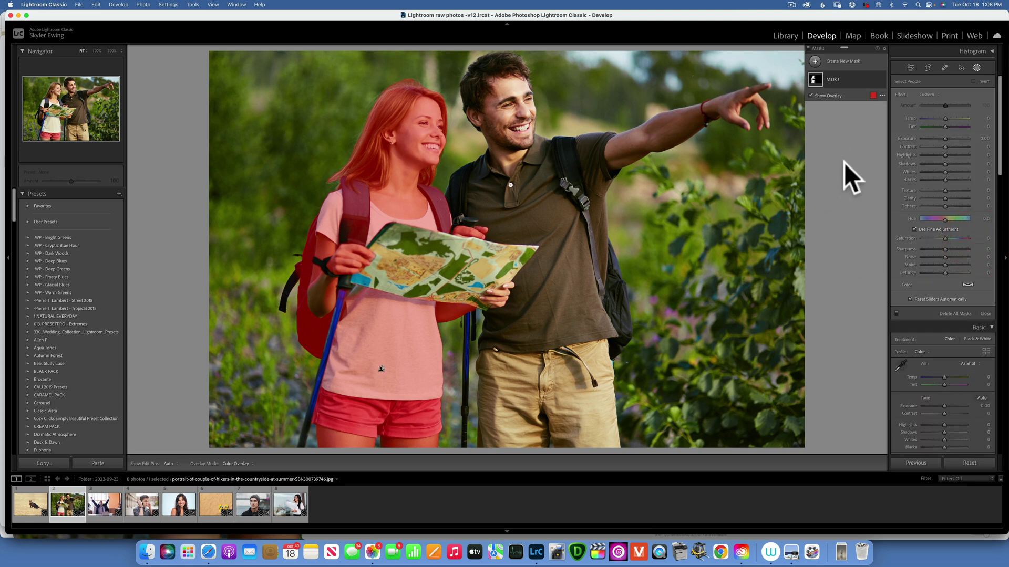
drag(944, 153, 933, 153)
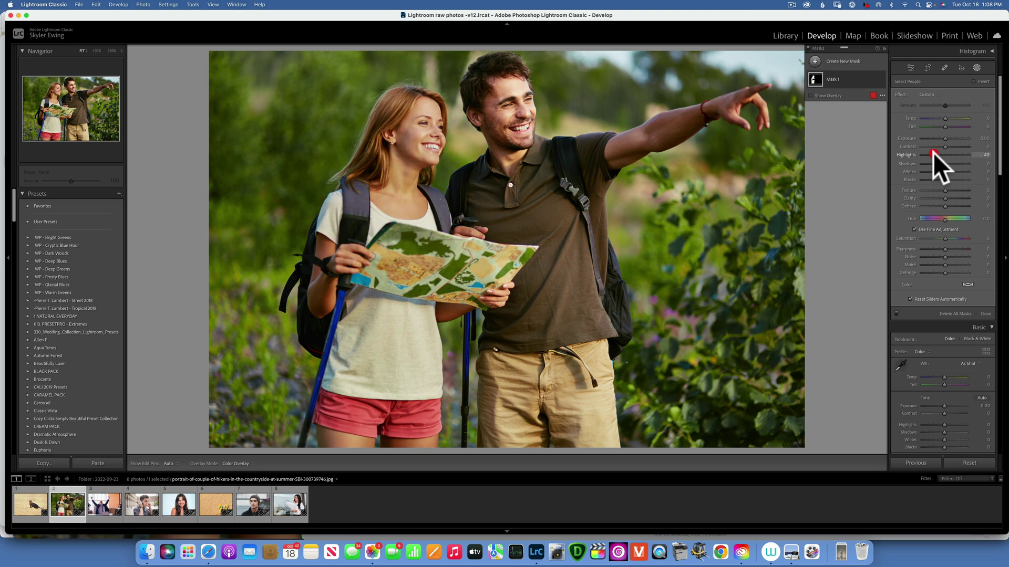
Create a second people mask limited to the man's hair (Person 2)
click(815, 61)
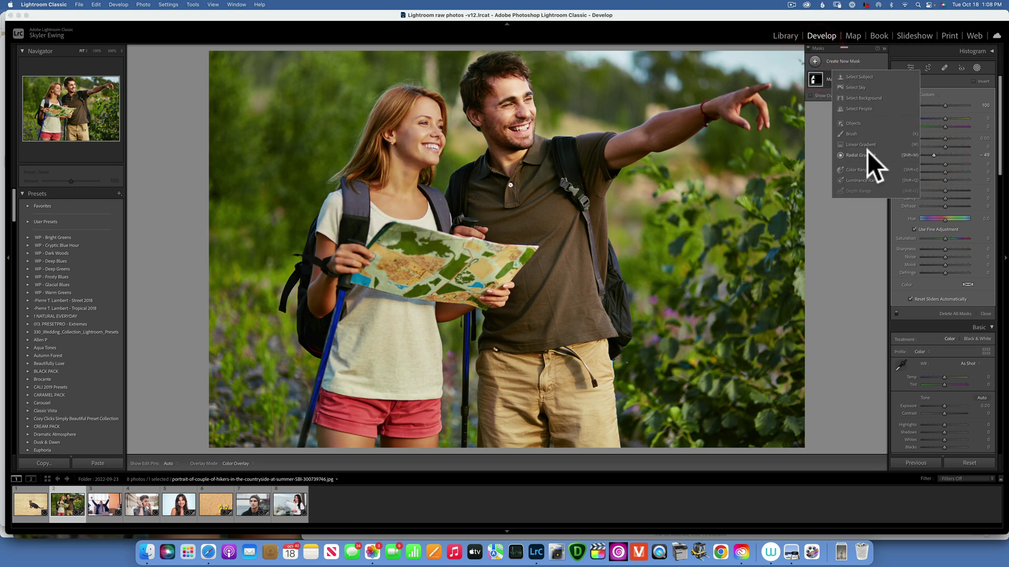
click(859, 108)
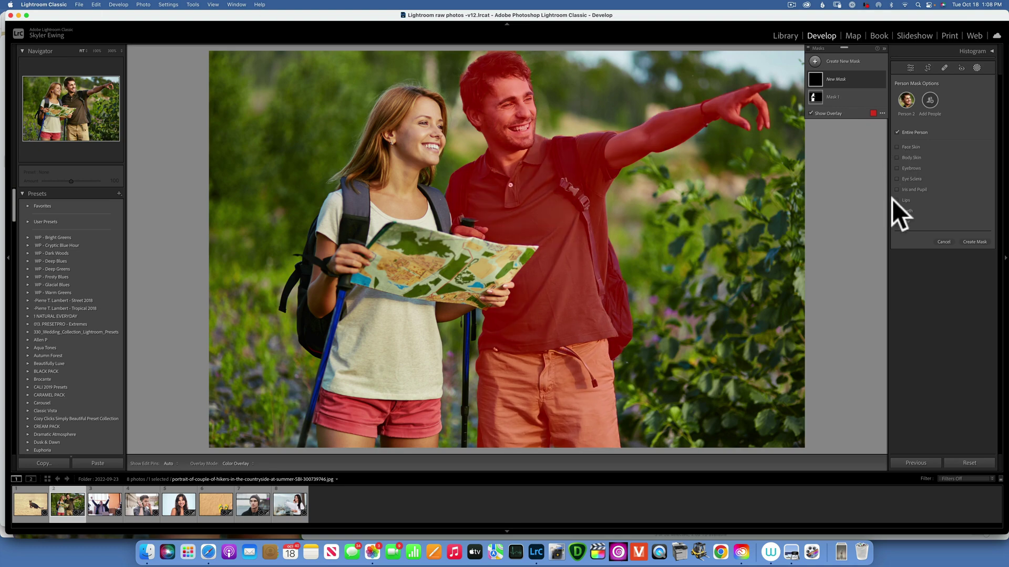
click(898, 222)
click(978, 242)
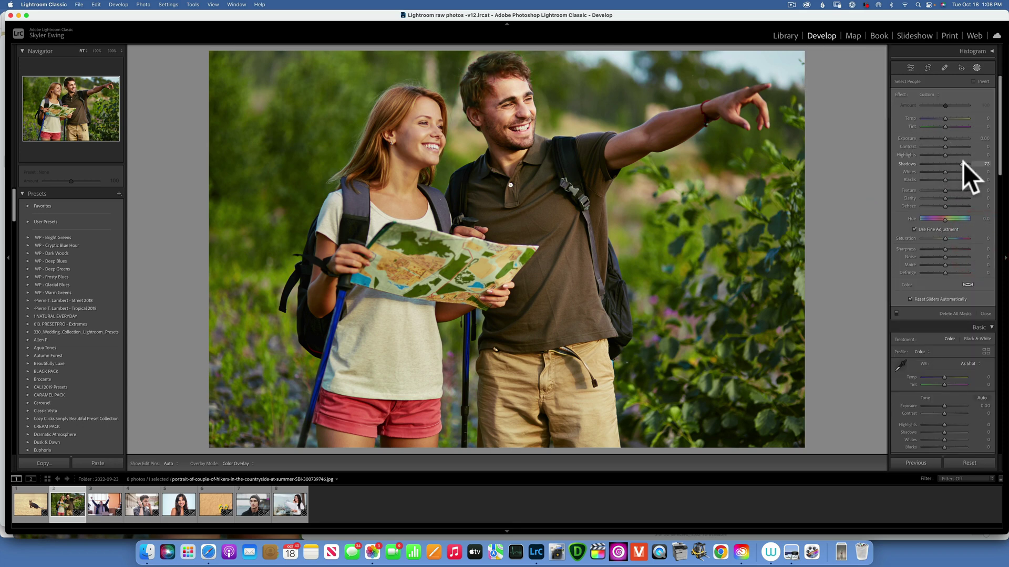
Raise the hair mask's Shadows to +49 and Highlights to +19, and warm its temperature
drag(963, 162, 959, 163)
drag(945, 119, 947, 118)
mouse_move(945, 157)
mouse_down()
mouse_move(957, 153)
mouse_move(946, 163)
mouse_move(958, 163)
mouse_up()
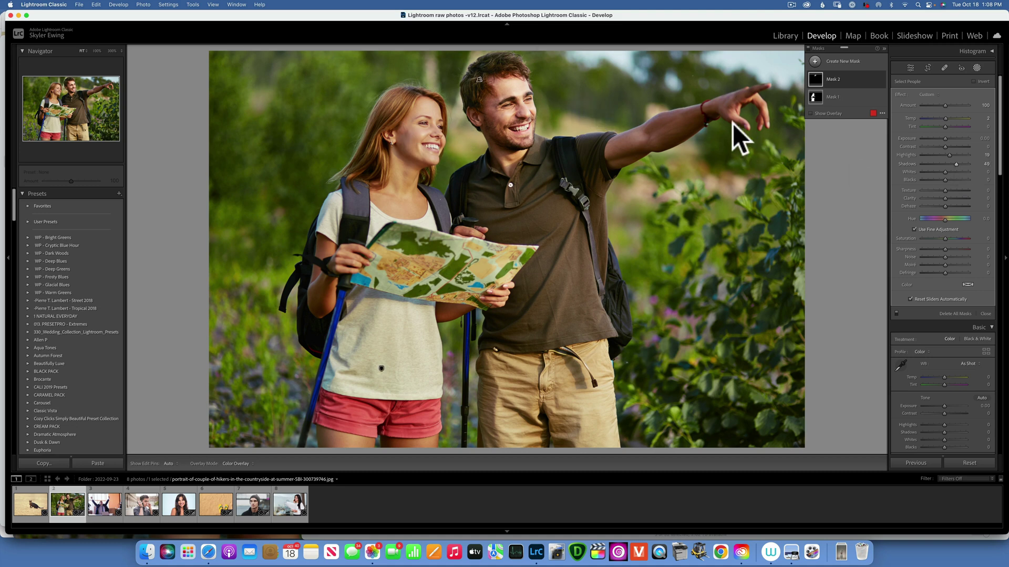
click(814, 61)
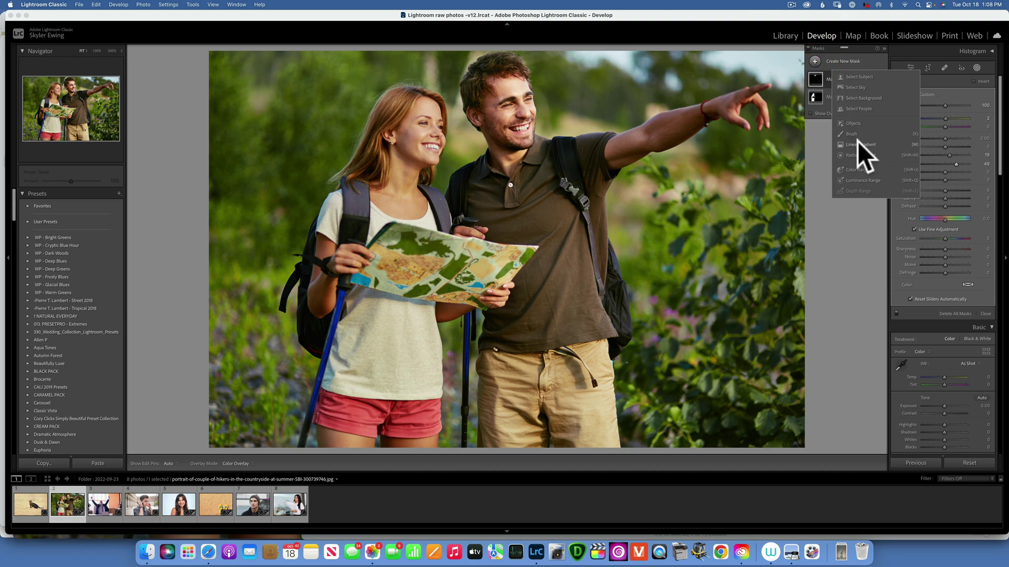
Add a hikers background mask with exposure -0.58 and texture lowered to -65
click(868, 98)
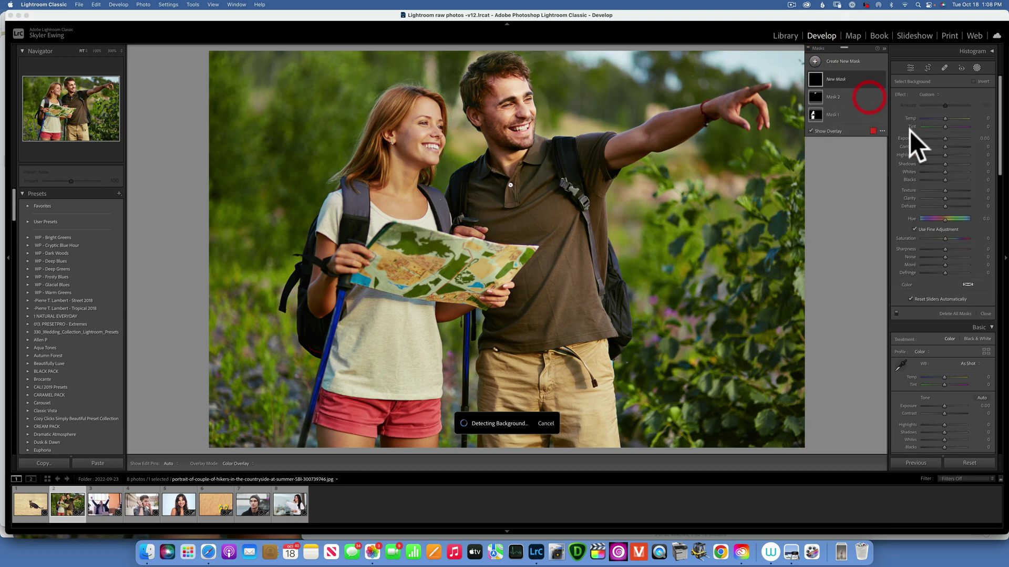
drag(946, 137, 941, 137)
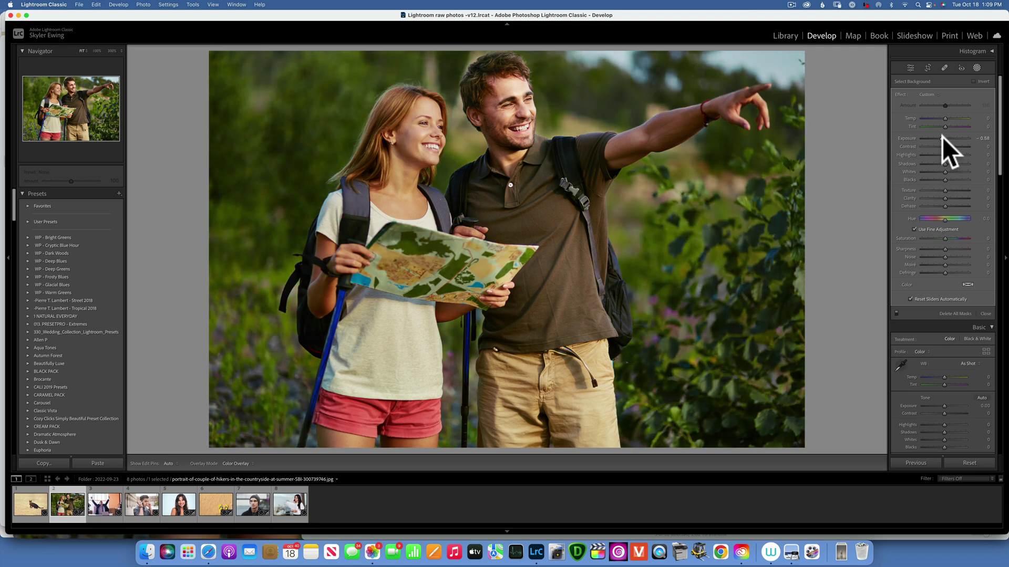
drag(945, 190, 929, 198)
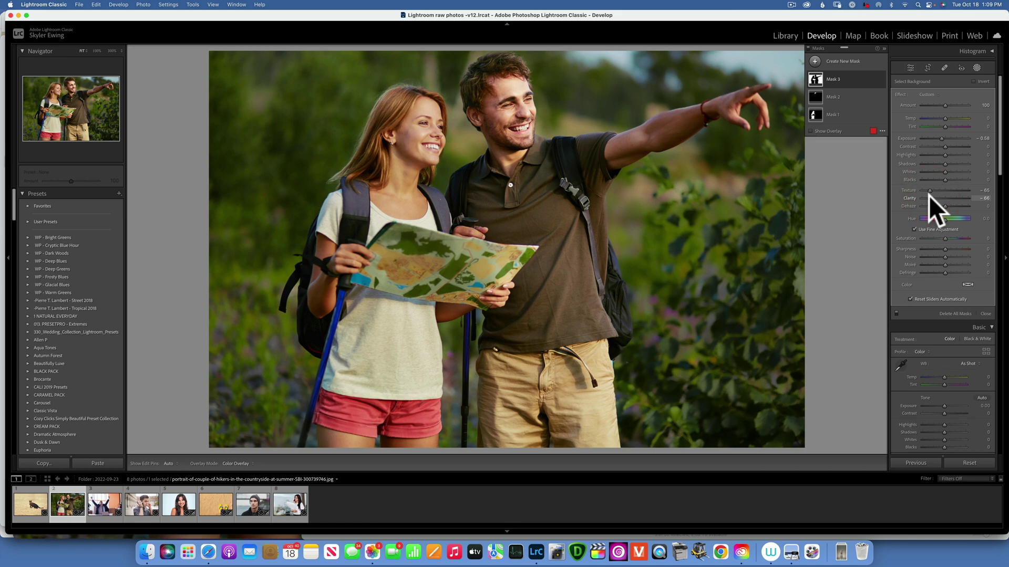